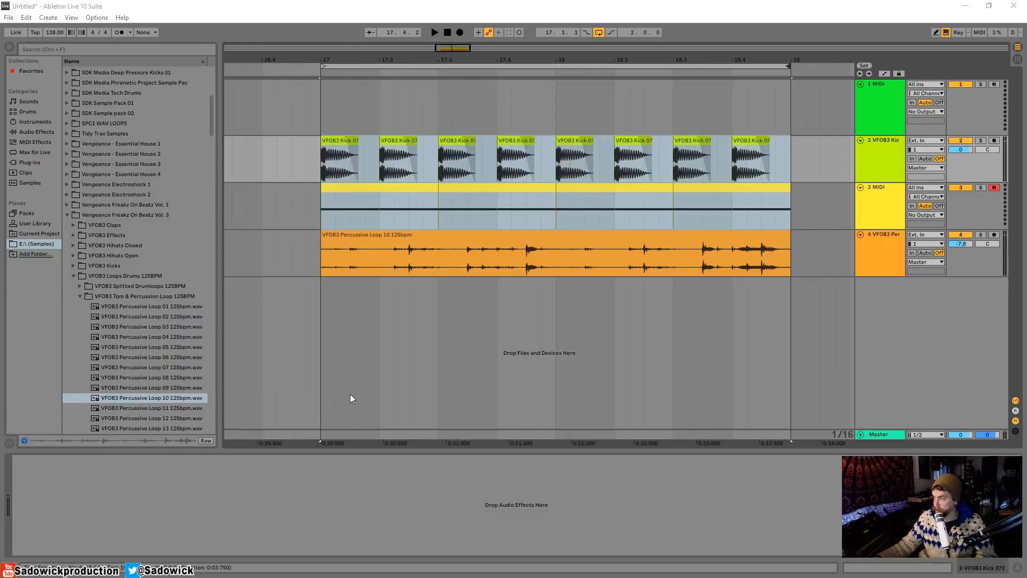
# Make the third MIDI track's lane taller and play back the loop with the kick and percussion
pyautogui.moveTo(977, 208); pyautogui.dragTo(977, 222)
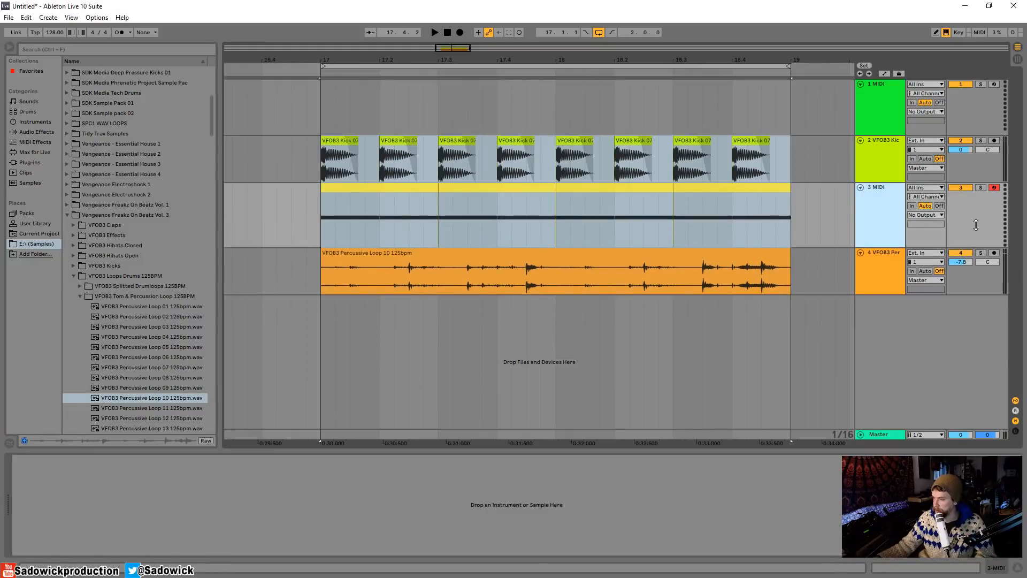
pyautogui.moveTo(408, 184); pyautogui.dragTo(367, 183)
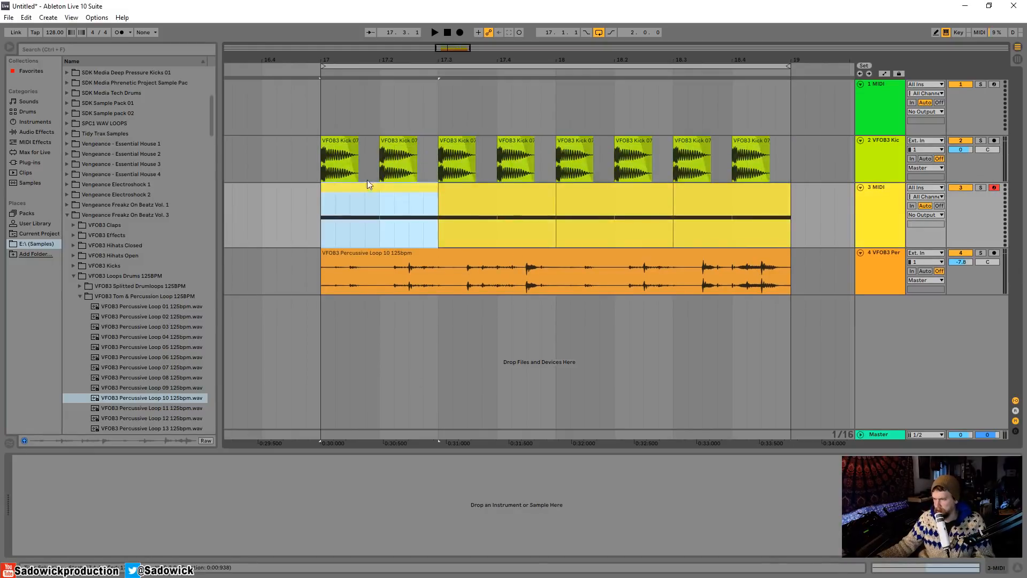
pyautogui.press('space')
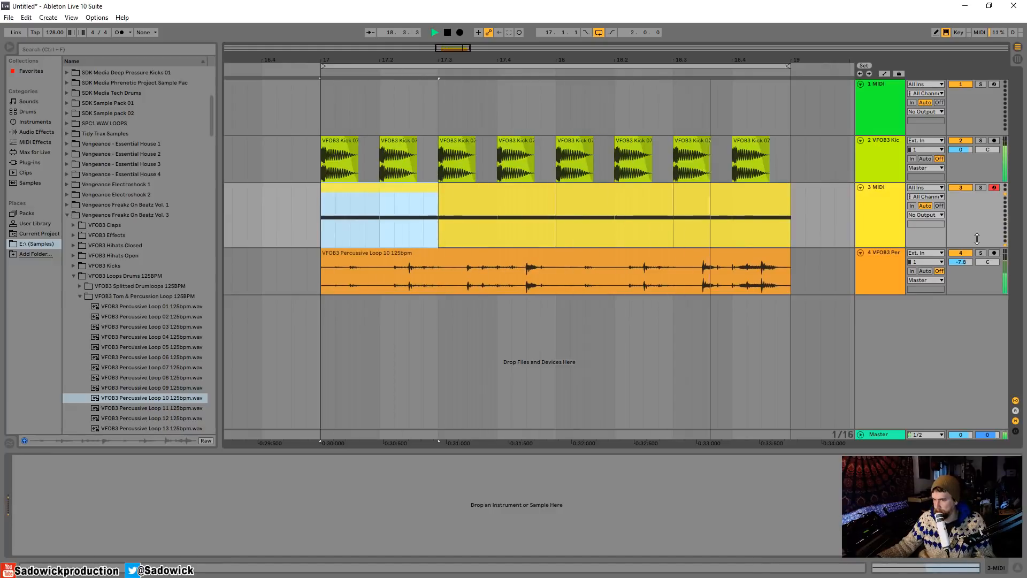
pyautogui.press('space')
pyautogui.click(979, 230)
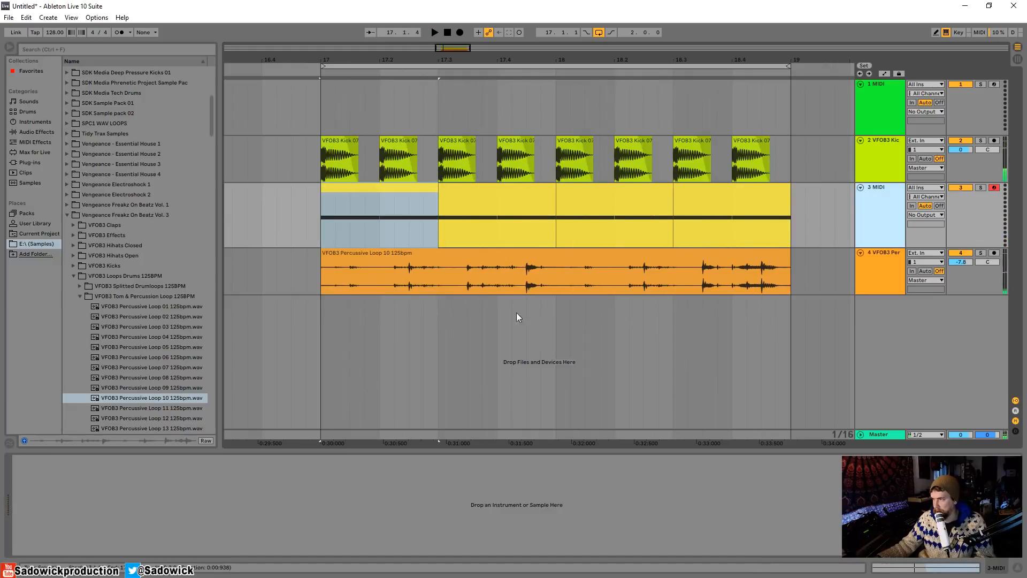
# Load the Serum_x64 plug-in onto the third MIDI track
pyautogui.click(29, 162)
pyautogui.doubleClick(96, 374)
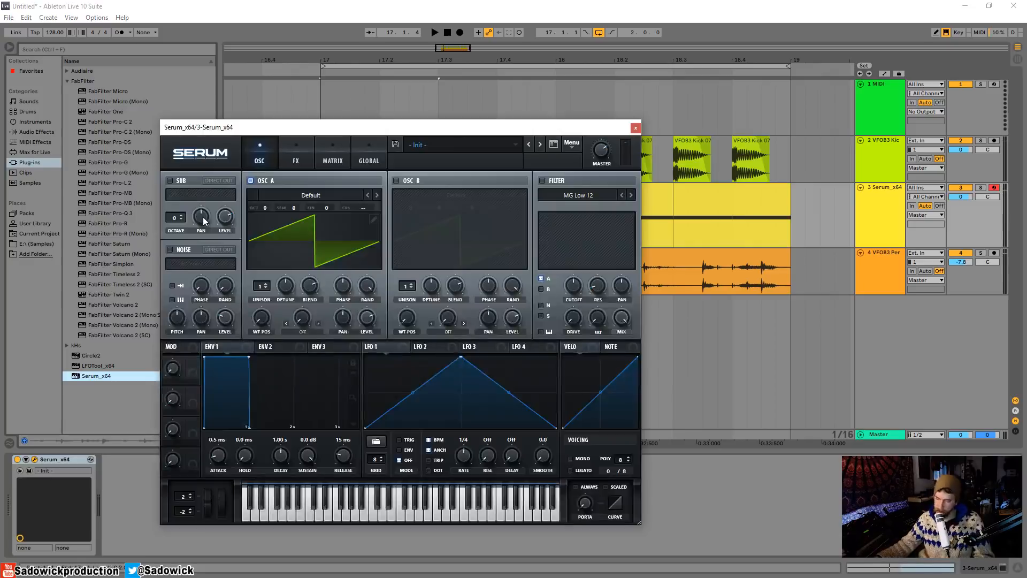
pyautogui.moveTo(378, 126); pyautogui.dragTo(340, 65)
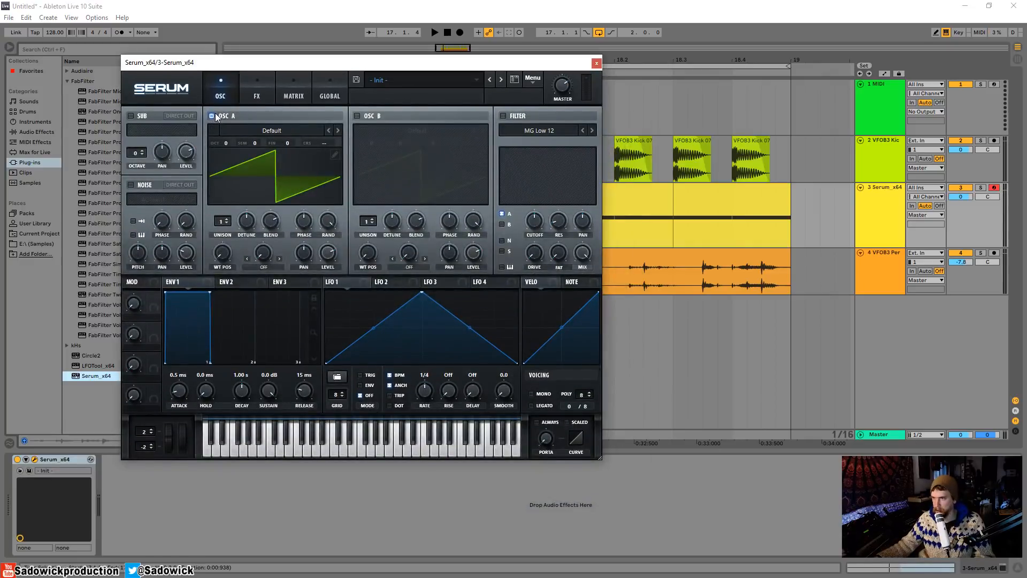
# Disable Serum's OSC A, enable the Noise oscillator and route it through the enabled filter
pyautogui.click(211, 116)
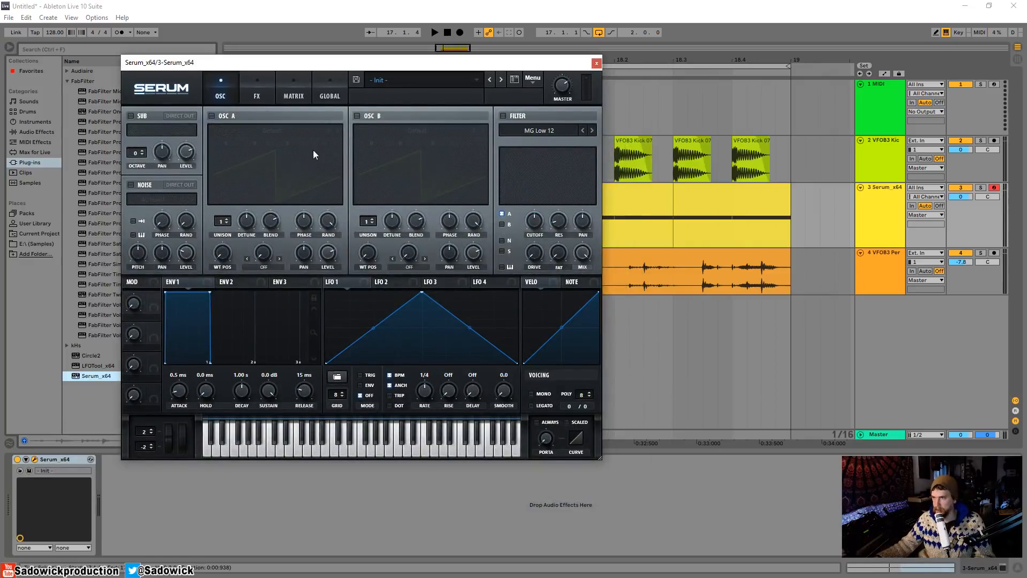
pyautogui.click(131, 184)
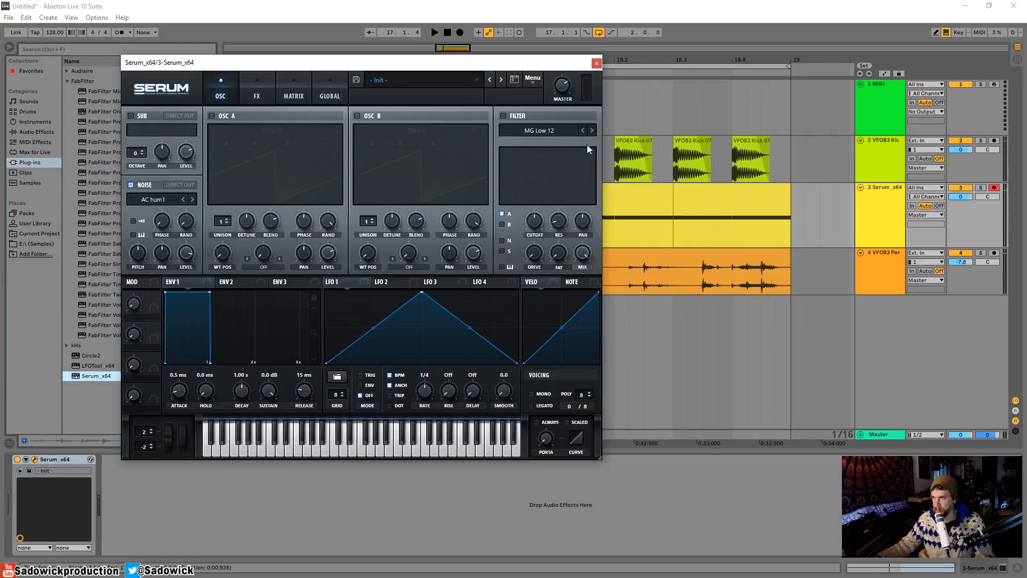
pyautogui.click(501, 241)
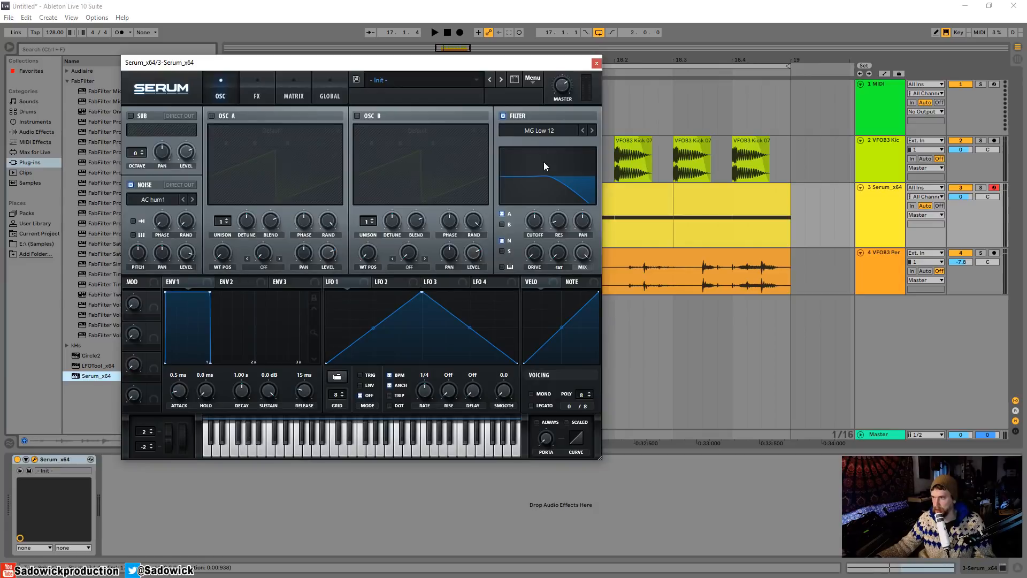
# Open the filter cutoff fully, audition the noise with the other tracks, and solo the Serum track
pyautogui.press('space')
pyautogui.press('space')
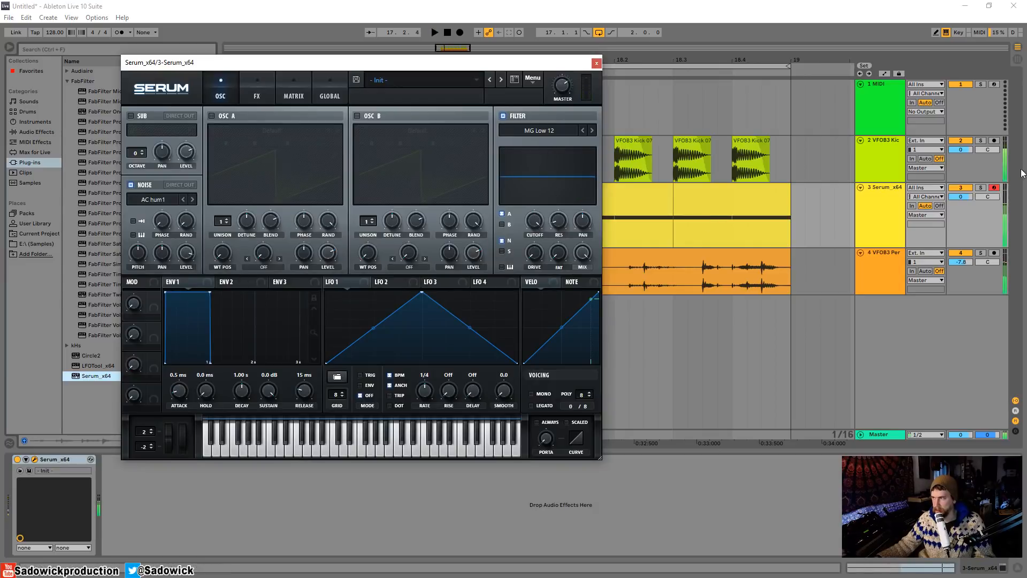
pyautogui.click(981, 188)
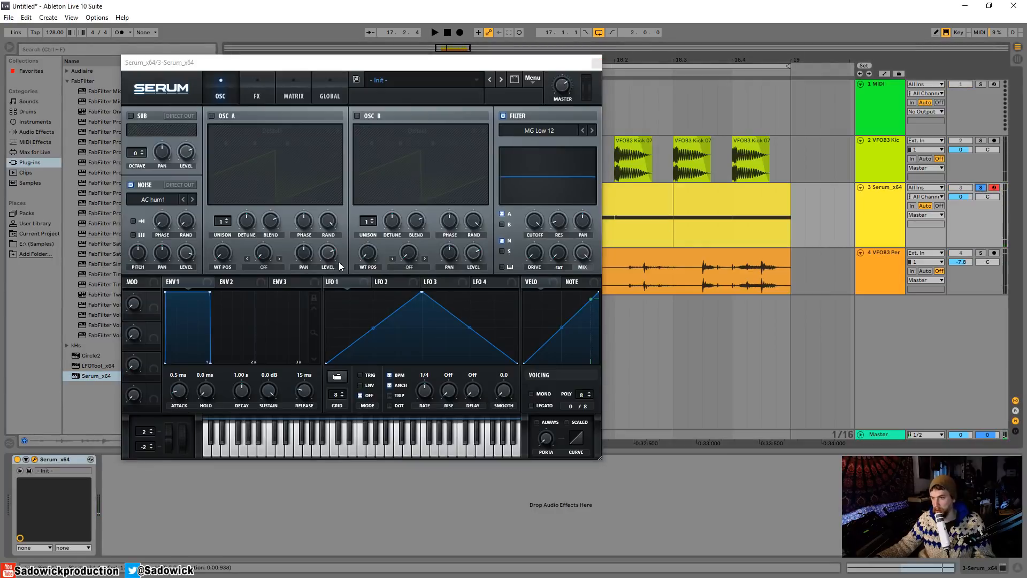
# Set Serum's noise source to AlphaNz from the Analog group
pyautogui.click(162, 200)
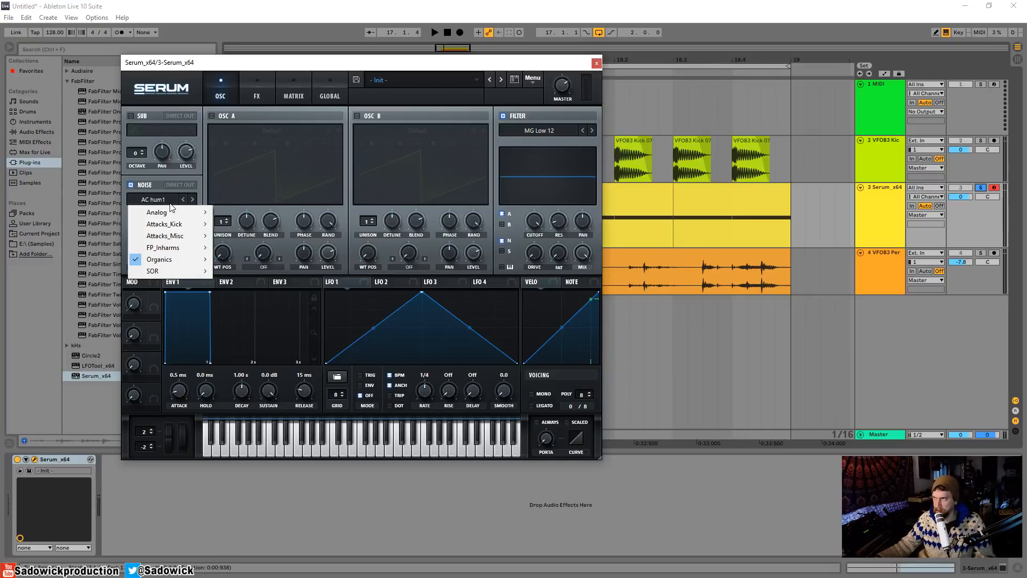
pyautogui.moveTo(172, 247)
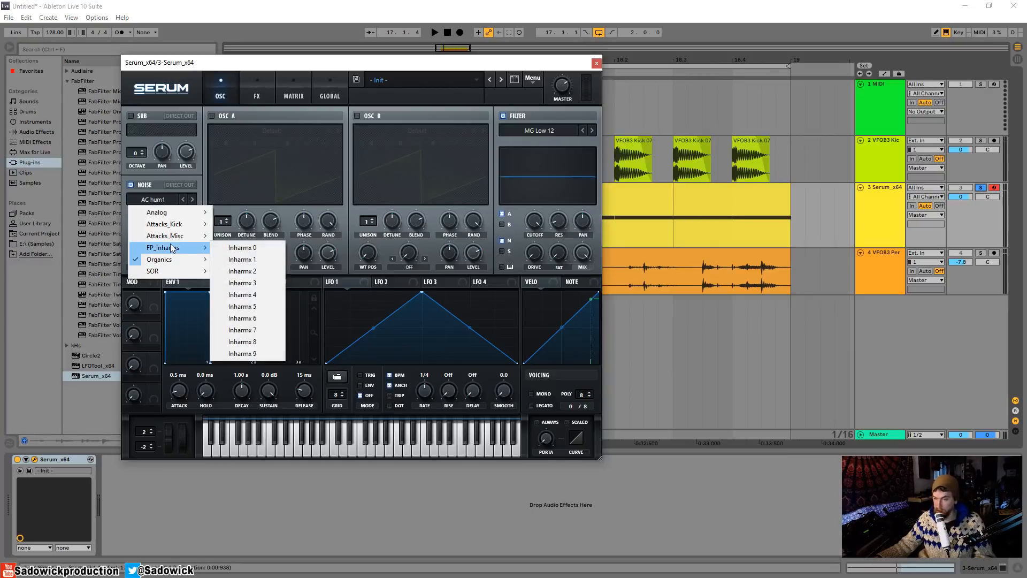
pyautogui.moveTo(172, 215)
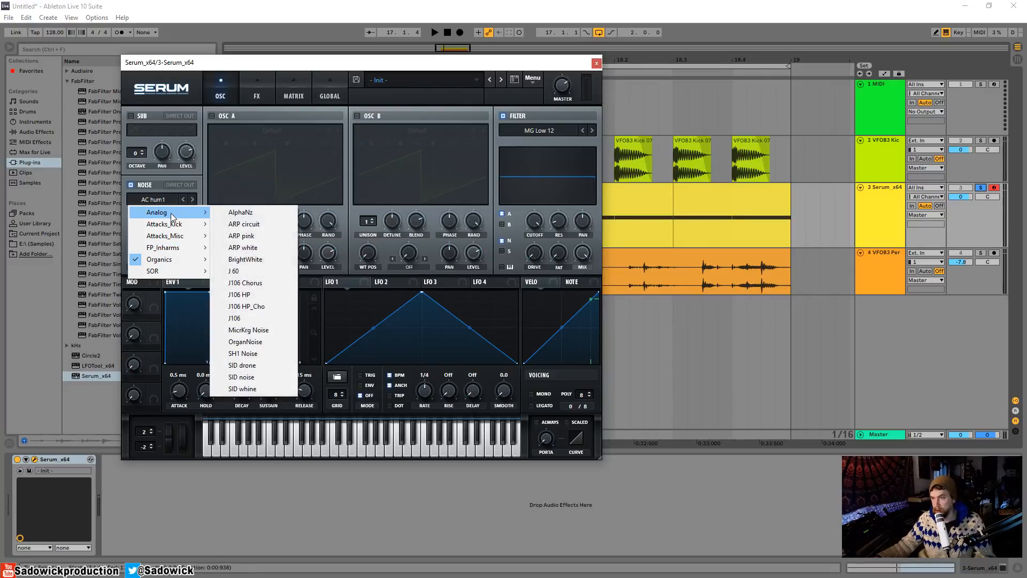
pyautogui.click(248, 213)
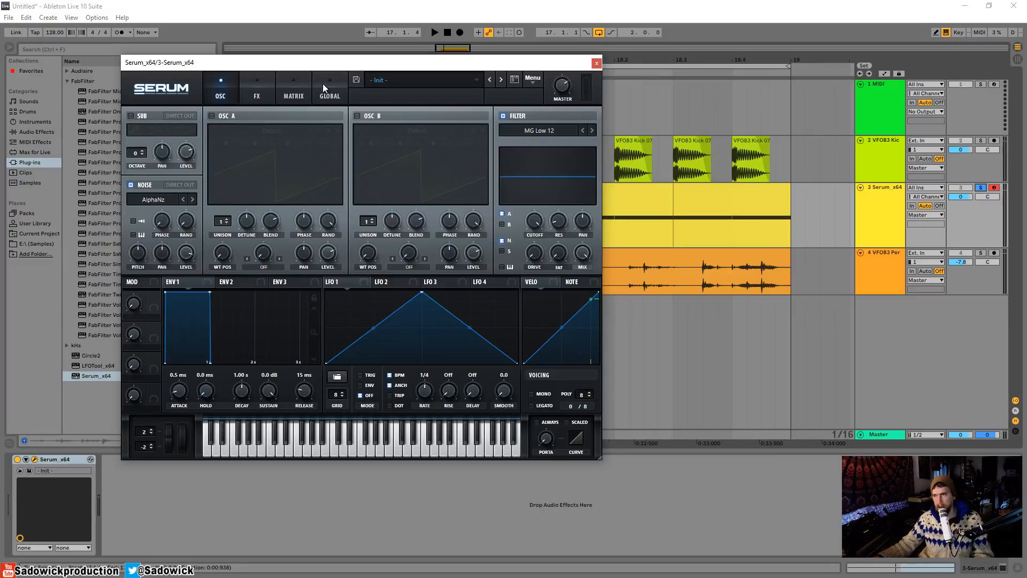
pyautogui.moveTo(348, 64); pyautogui.dragTo(336, 99)
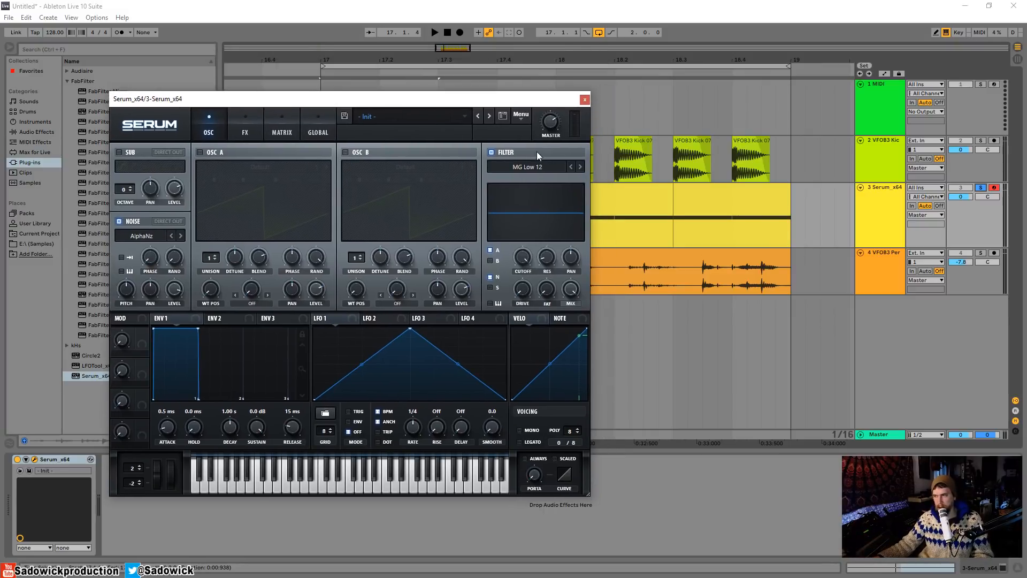
pyautogui.moveTo(512, 97); pyautogui.dragTo(505, 95)
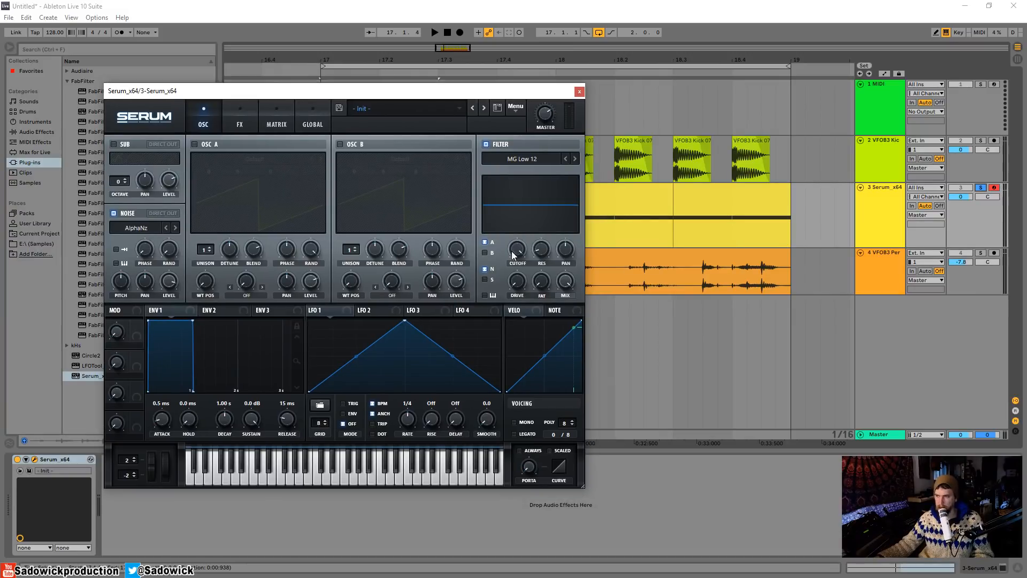
# Audition the soloed AlphaNz noise with the filter cutoff fully open
pyautogui.moveTo(522, 252); pyautogui.dragTo(519, 170)
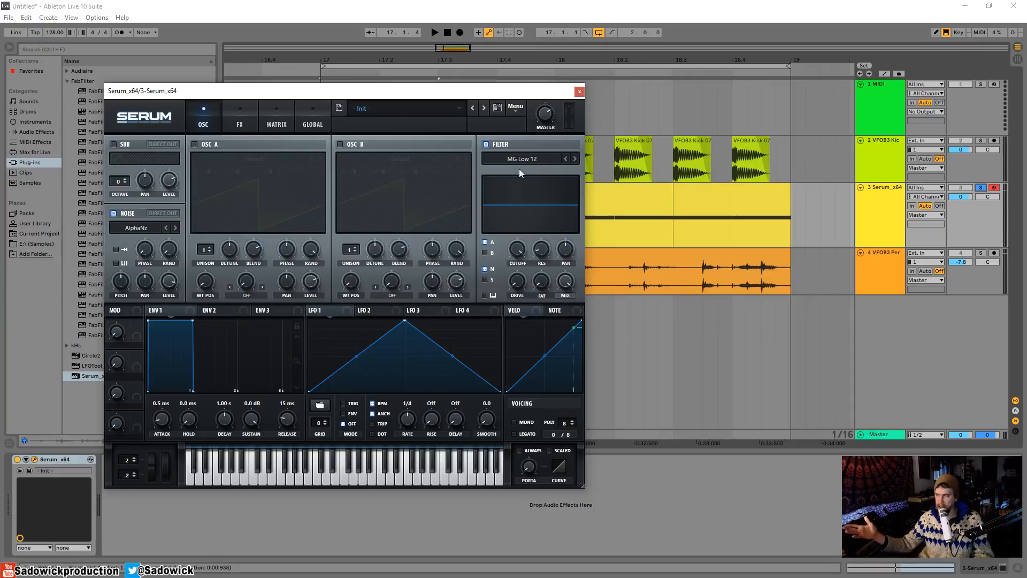
pyautogui.press('space')
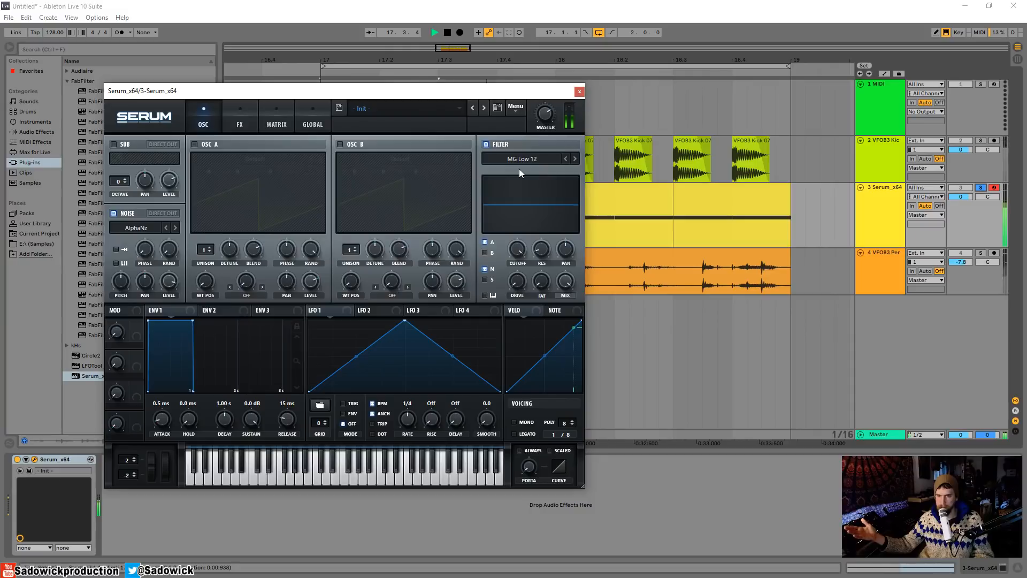
pyautogui.press('space')
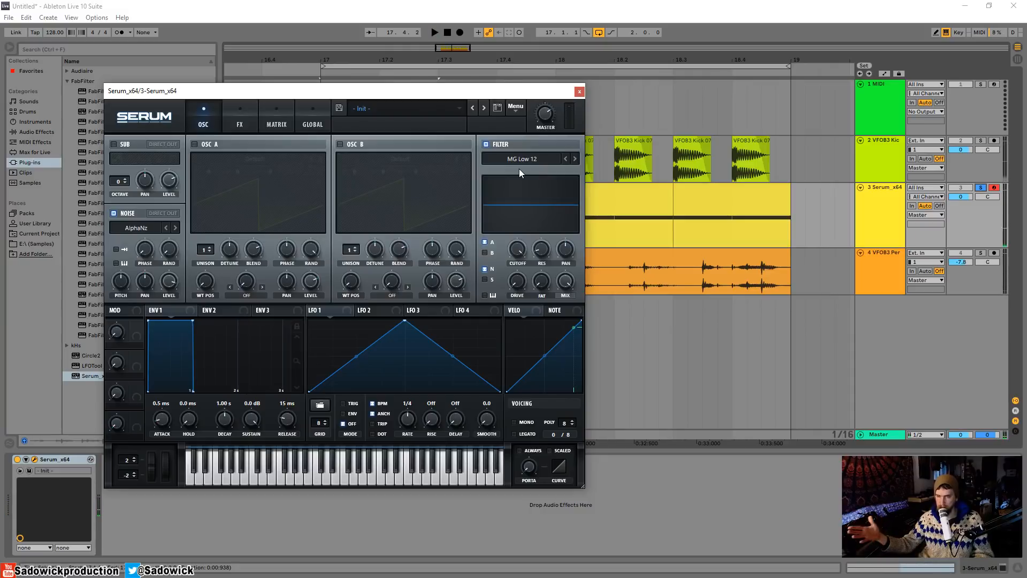
# Change Serum's filter type to MG Low 24 and lower its cutoff to darken the noise
pyautogui.moveTo(518, 251); pyautogui.dragTo(540, 214)
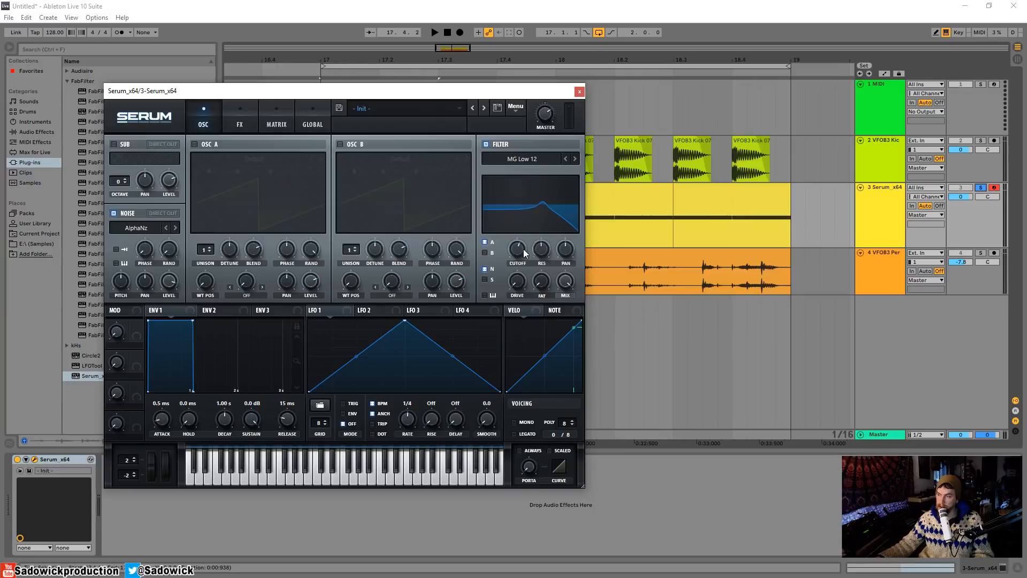
pyautogui.click(575, 159)
pyautogui.click(575, 159)
pyautogui.moveTo(545, 253)
pyautogui.moveTo(512, 252); pyautogui.dragTo(519, 294)
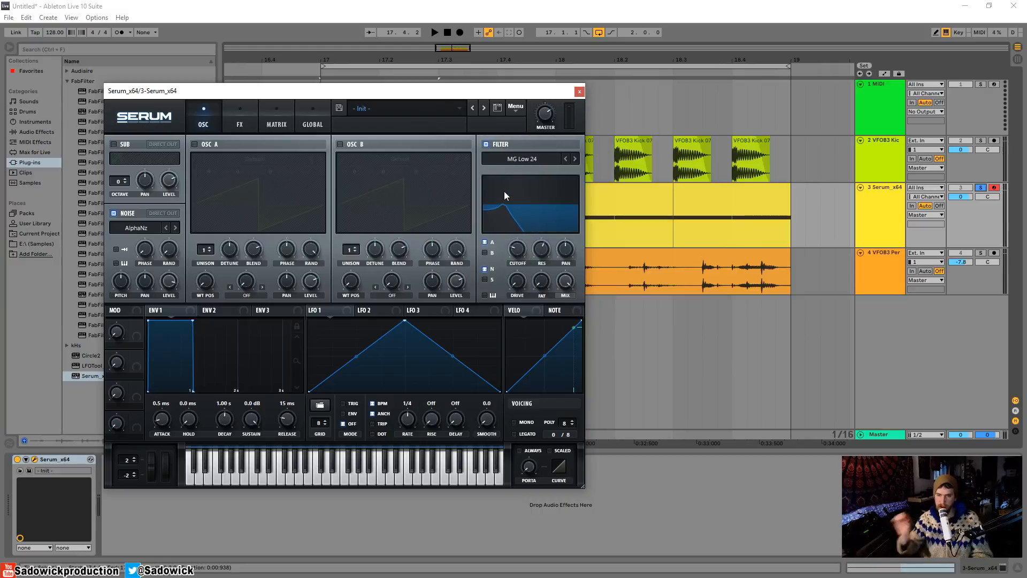
# Raise the filter's cutoff and drive slightly while playing the soloed noise
pyautogui.press('space')
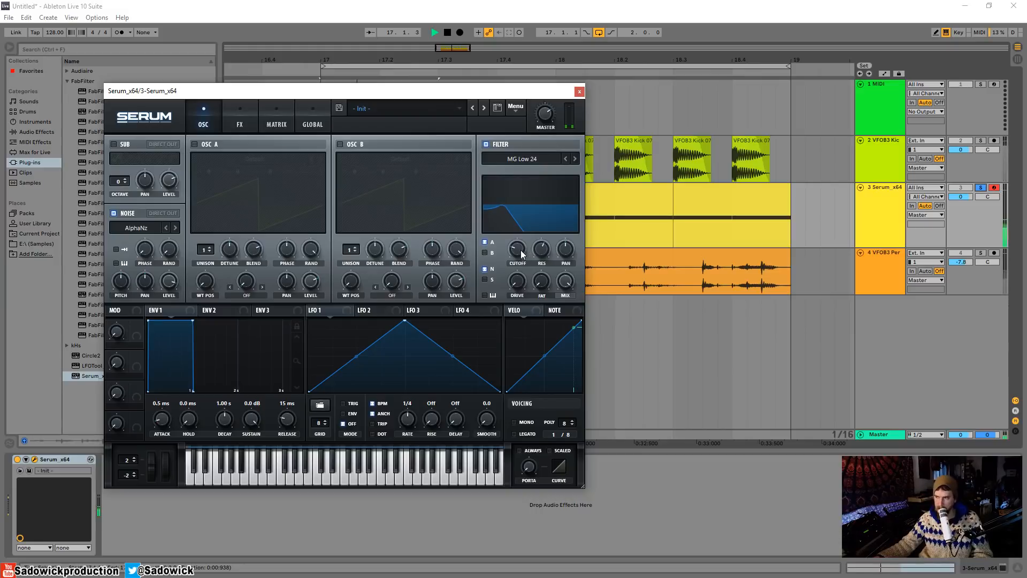
pyautogui.moveTo(529, 250); pyautogui.dragTo(534, 234)
pyautogui.moveTo(519, 283)
pyautogui.mouseDown()
pyautogui.moveTo(527, 215)
pyautogui.moveTo(517, 265)
pyautogui.mouseUp()
pyautogui.press('space')
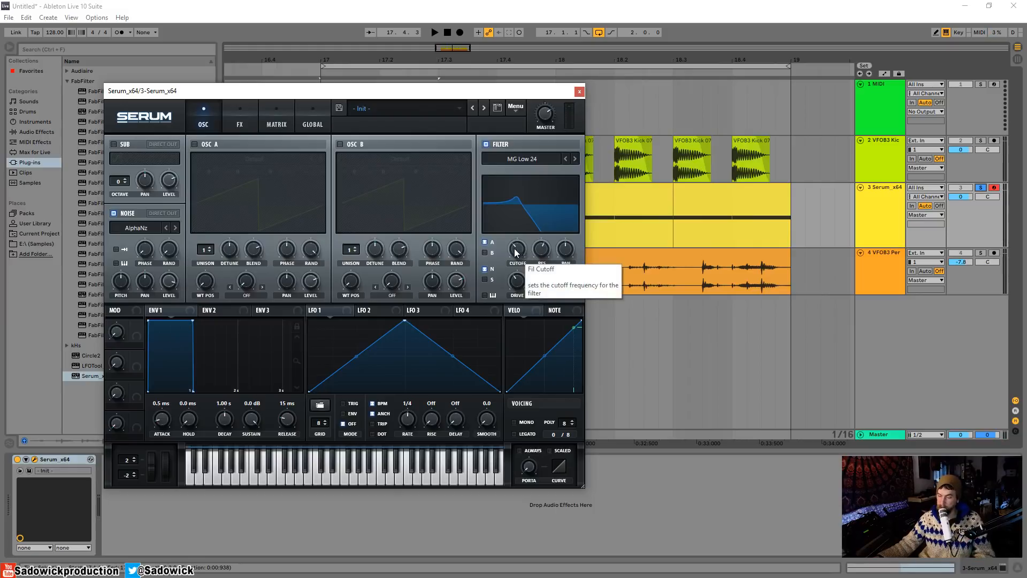
# Increase the filter drive further, audition the noise repeatedly, and close the Serum window
pyautogui.moveTo(522, 285); pyautogui.dragTo(523, 252)
pyautogui.press('space')
pyautogui.press('space')
pyautogui.press('space')
pyautogui.press('space')
pyautogui.press('space')
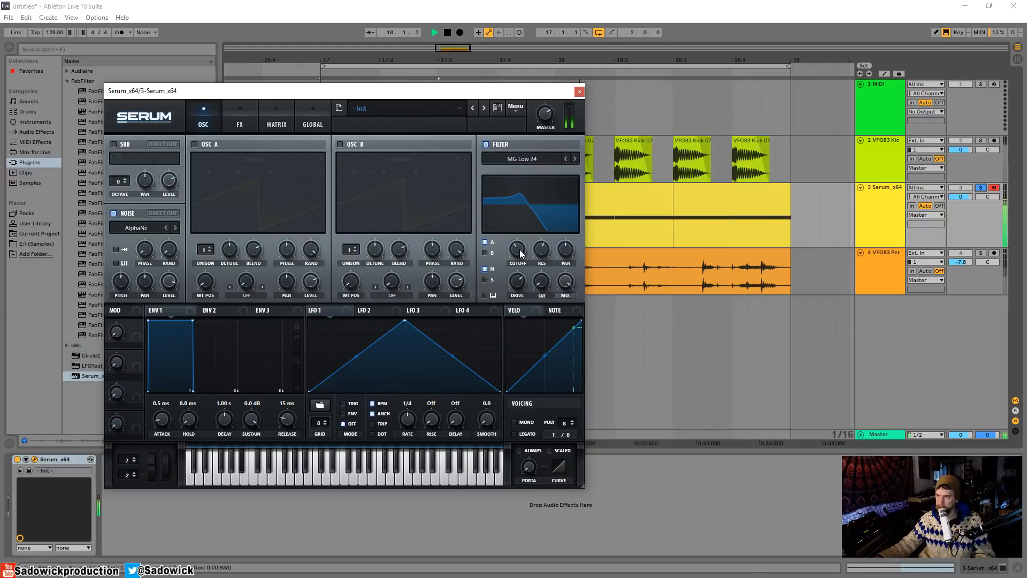
pyautogui.press('space')
pyautogui.click(579, 92)
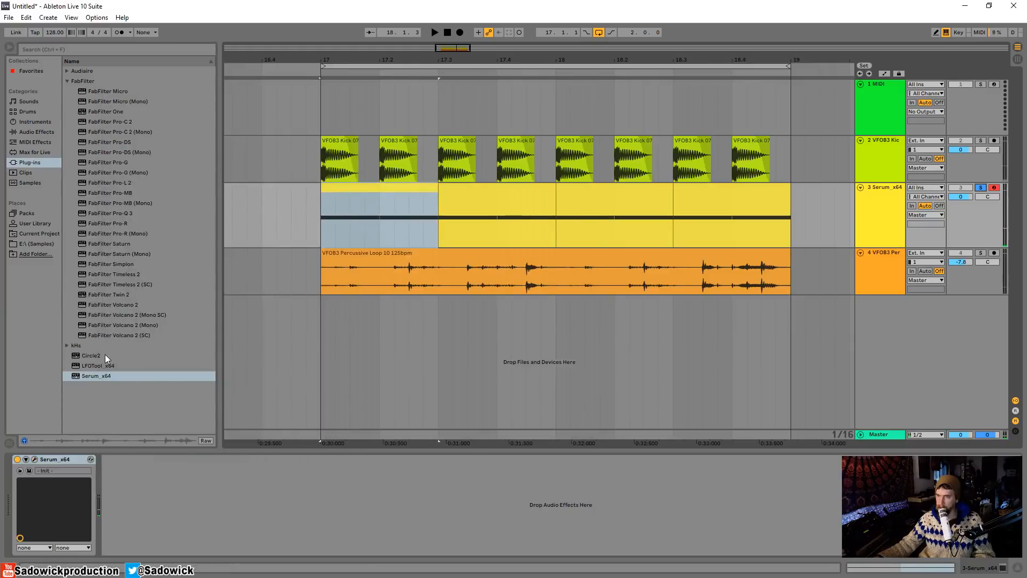
# Add LFOTool_x64 after Serum and reshape its curve with the start at zero and the middle point slightly higher
pyautogui.moveTo(102, 365); pyautogui.dragTo(195, 499)
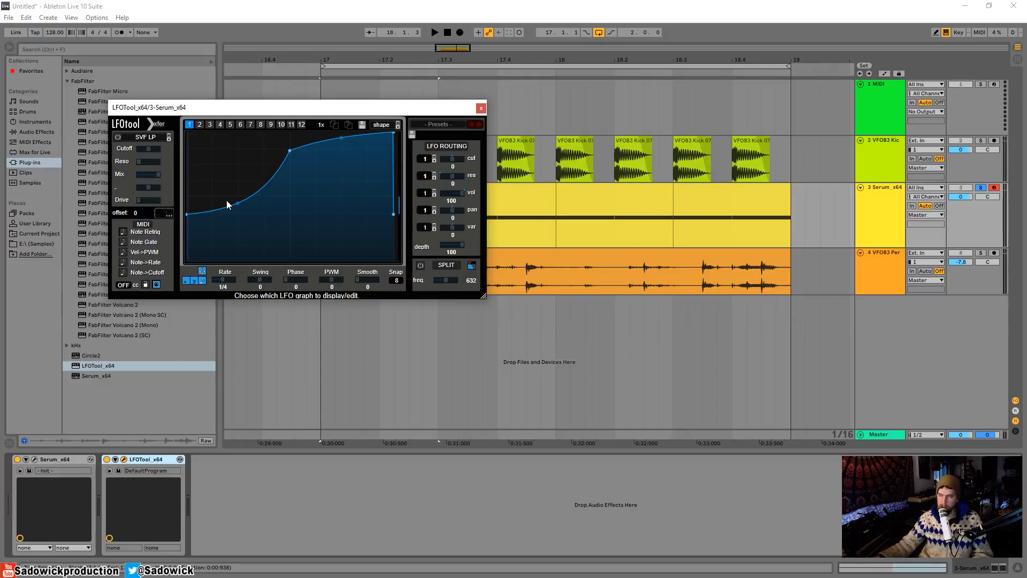
pyautogui.moveTo(299, 109); pyautogui.dragTo(314, 168)
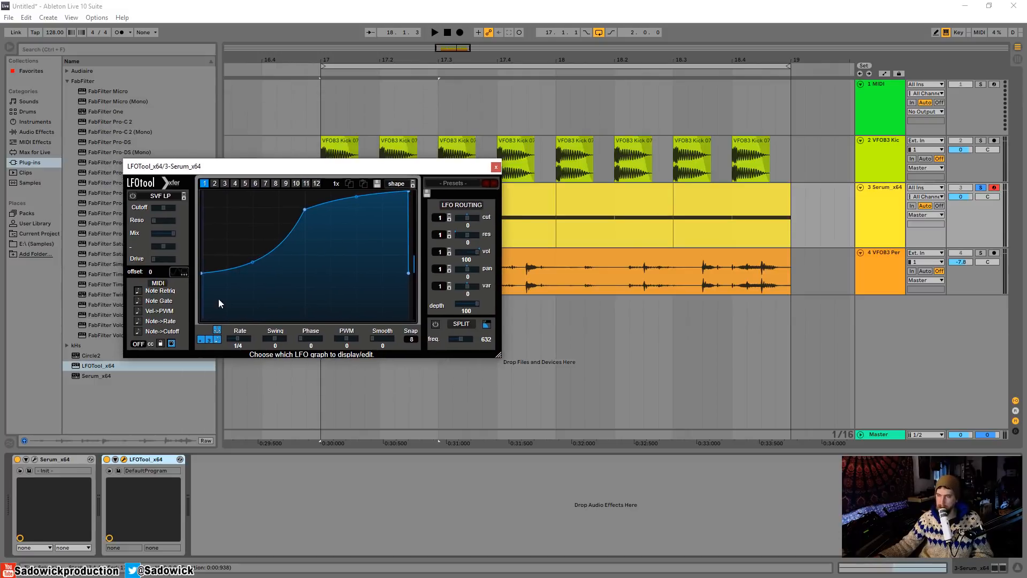
pyautogui.moveTo(202, 273); pyautogui.dragTo(203, 319)
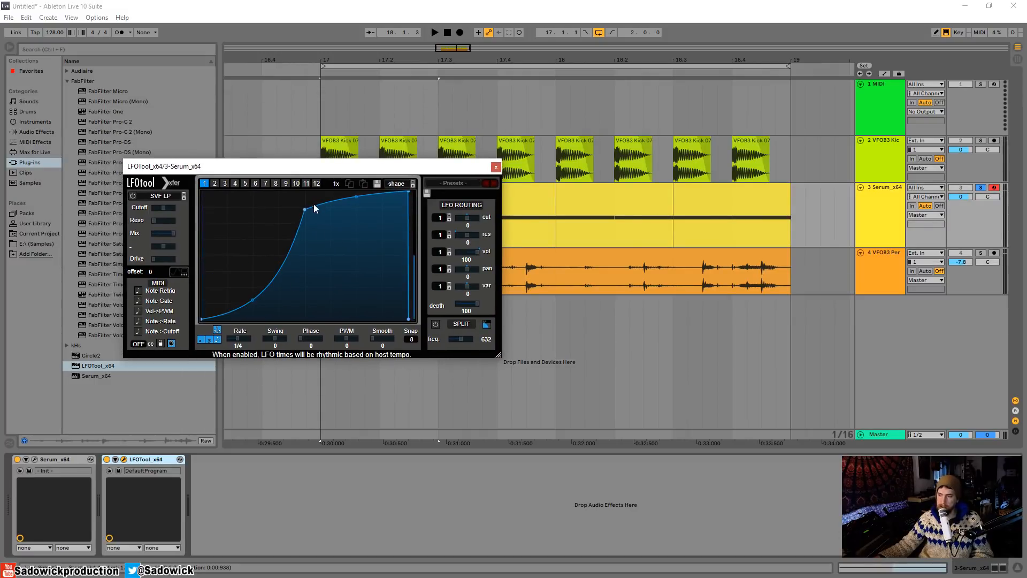
pyautogui.moveTo(308, 214)
pyautogui.mouseDown()
pyautogui.moveTo(309, 193)
pyautogui.moveTo(307, 202)
pyautogui.mouseUp()
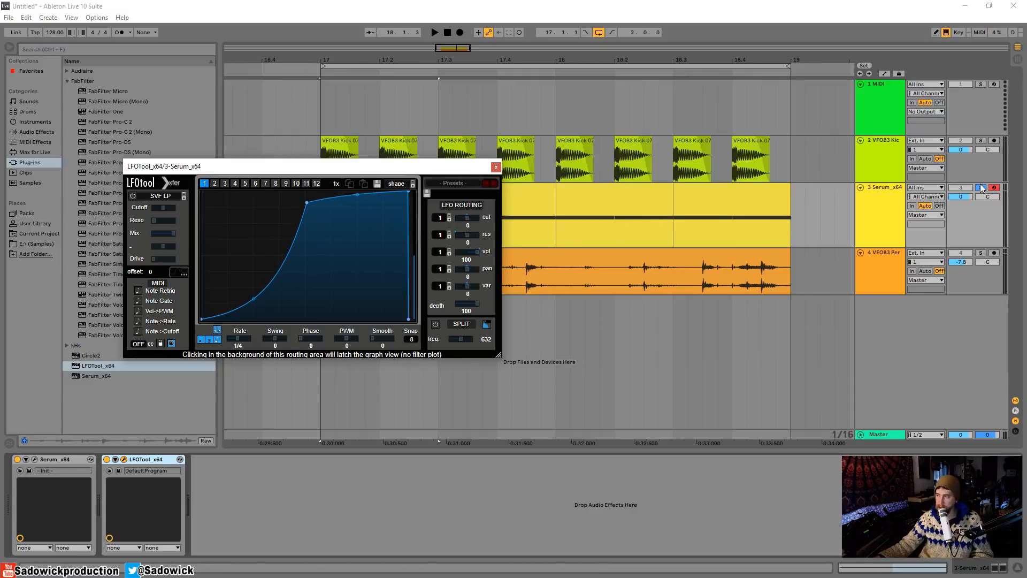
# Audition the pumping noise in solo, unsolo the Serum track, and play it together with the kick and percussion
pyautogui.press('space')
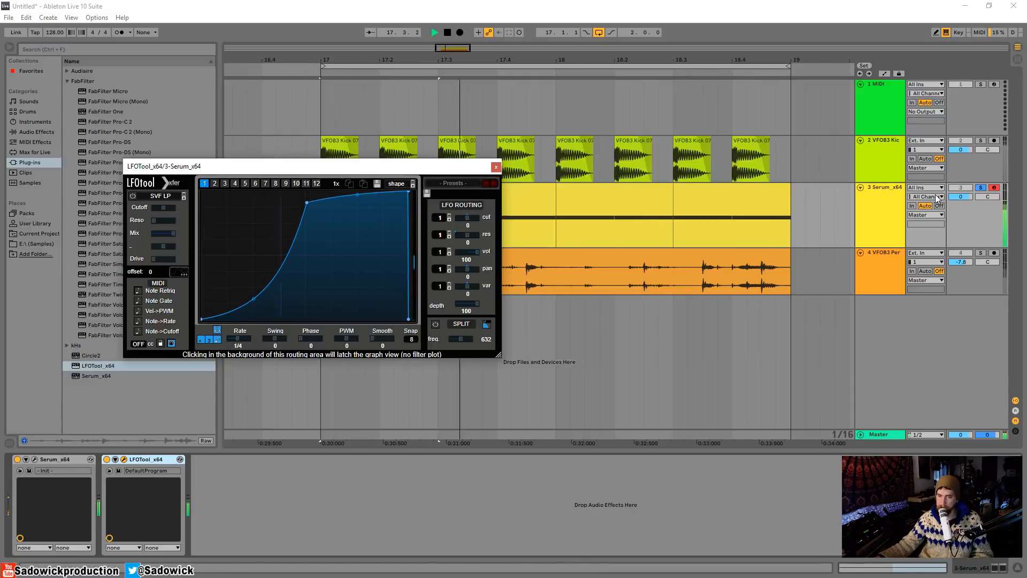
pyautogui.press('space')
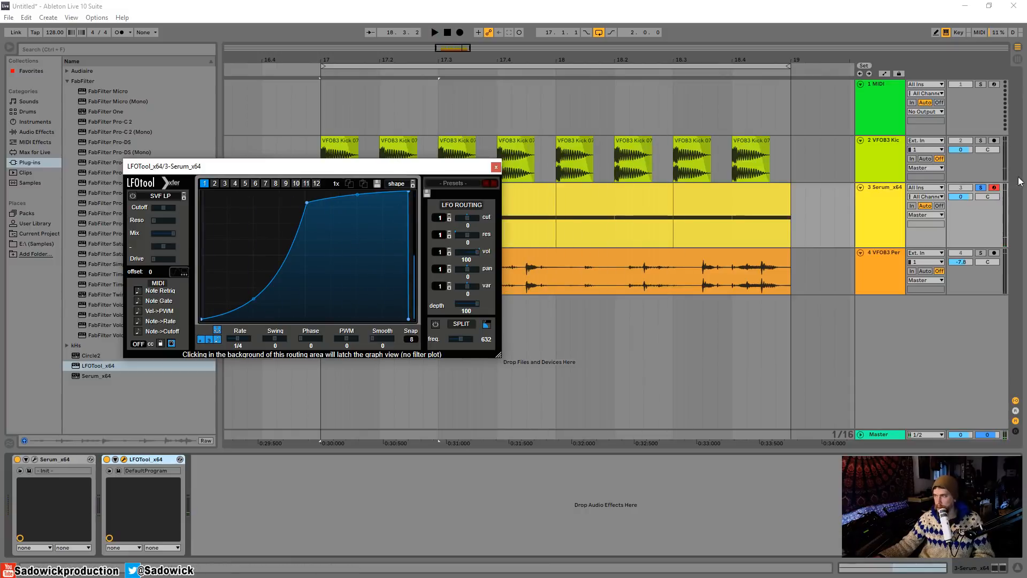
pyautogui.click(983, 186)
pyautogui.click(331, 140)
pyautogui.press('space')
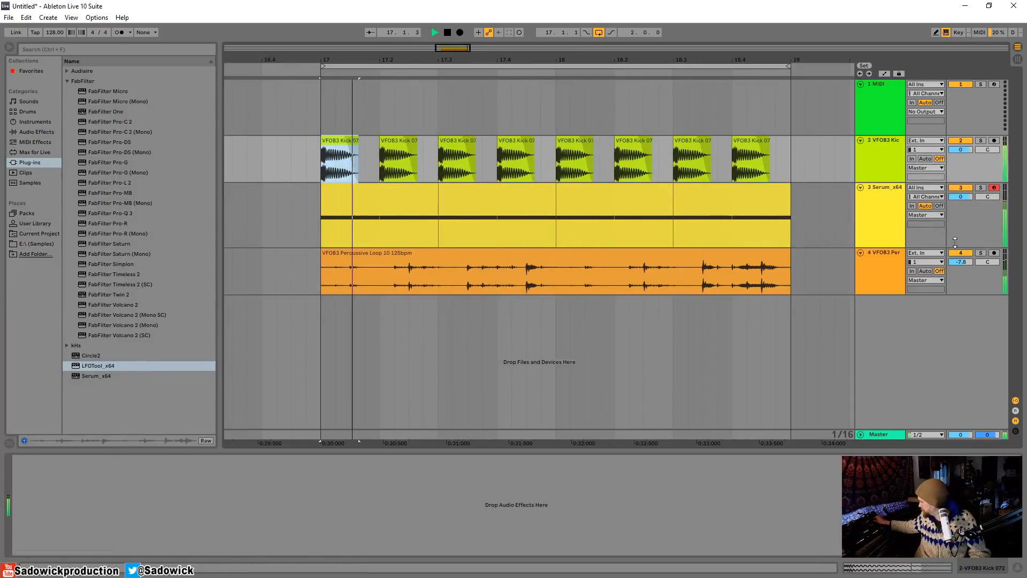
pyautogui.press('space')
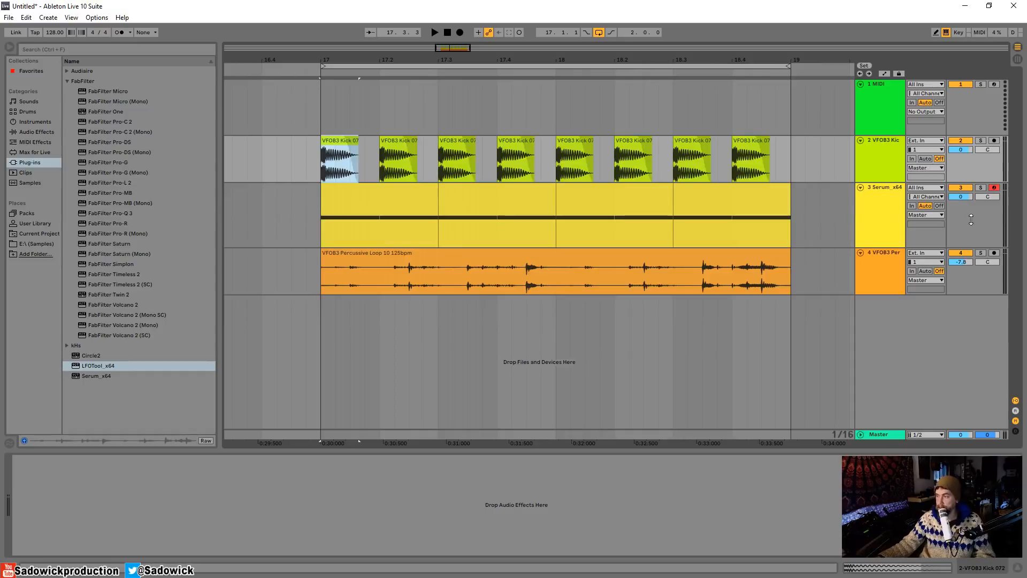
# Open LFOTool on the Serum track and move the curve's upper middle point to full height at about three quarters of the cycle
pyautogui.click(379, 187)
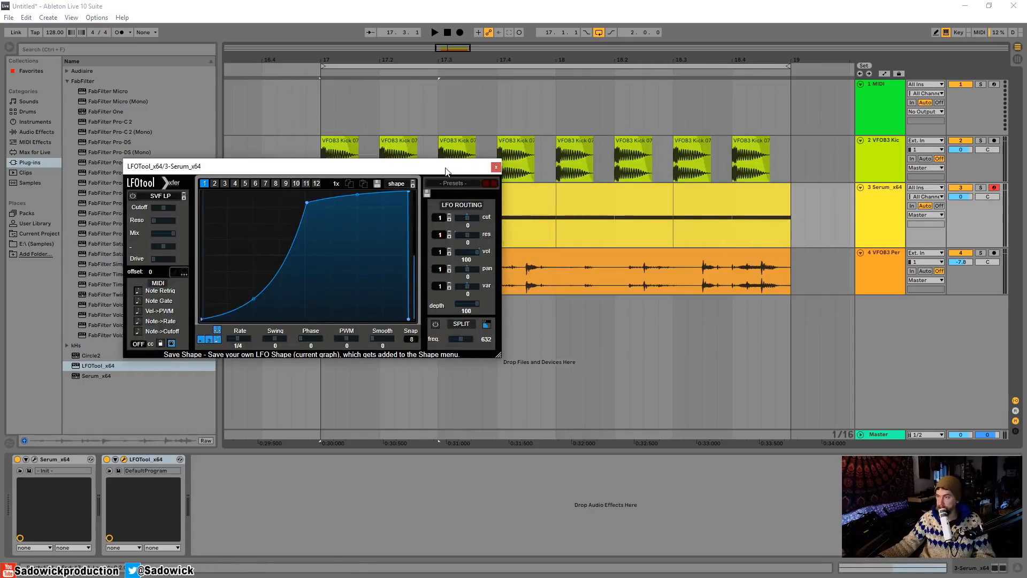
pyautogui.moveTo(442, 170); pyautogui.dragTo(536, 200)
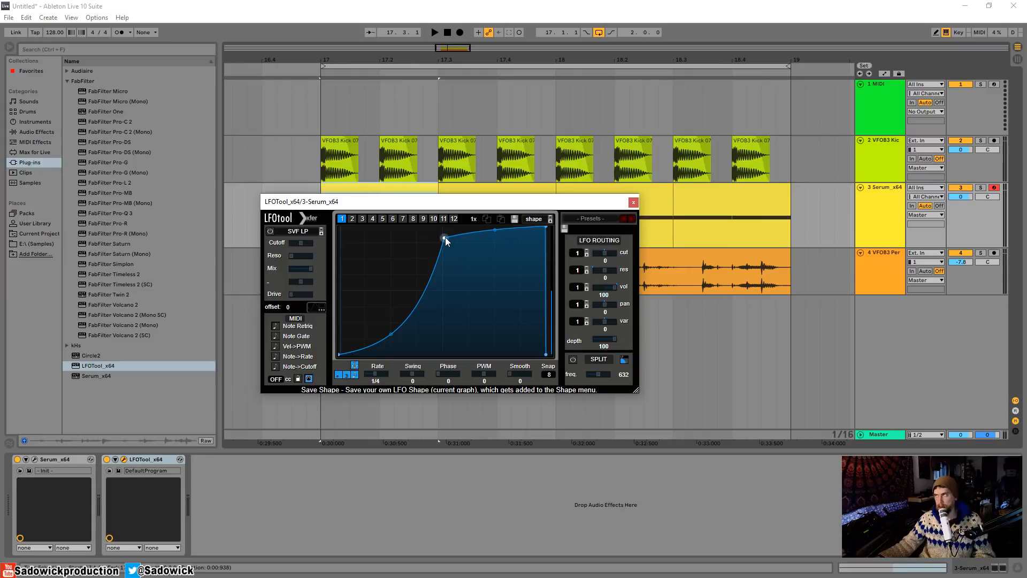
pyautogui.moveTo(445, 237); pyautogui.dragTo(445, 234)
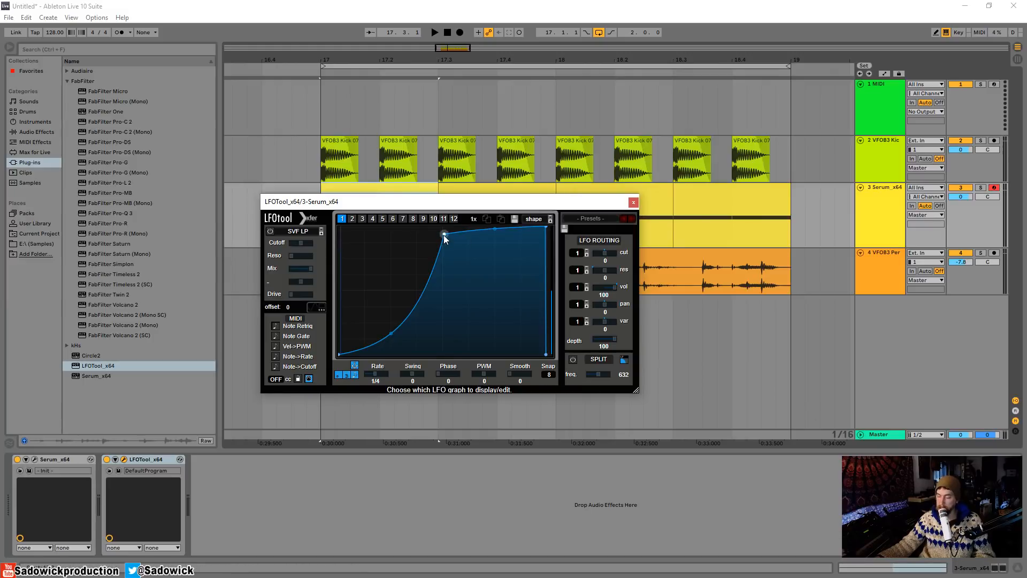
pyautogui.moveTo(444, 235); pyautogui.dragTo(446, 234)
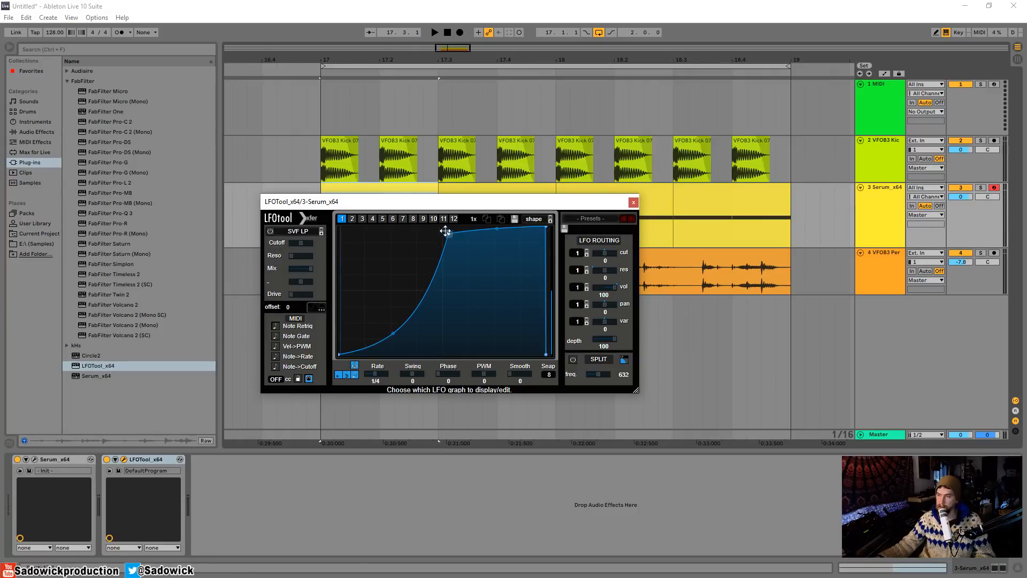
pyautogui.moveTo(445, 231); pyautogui.dragTo(499, 222)
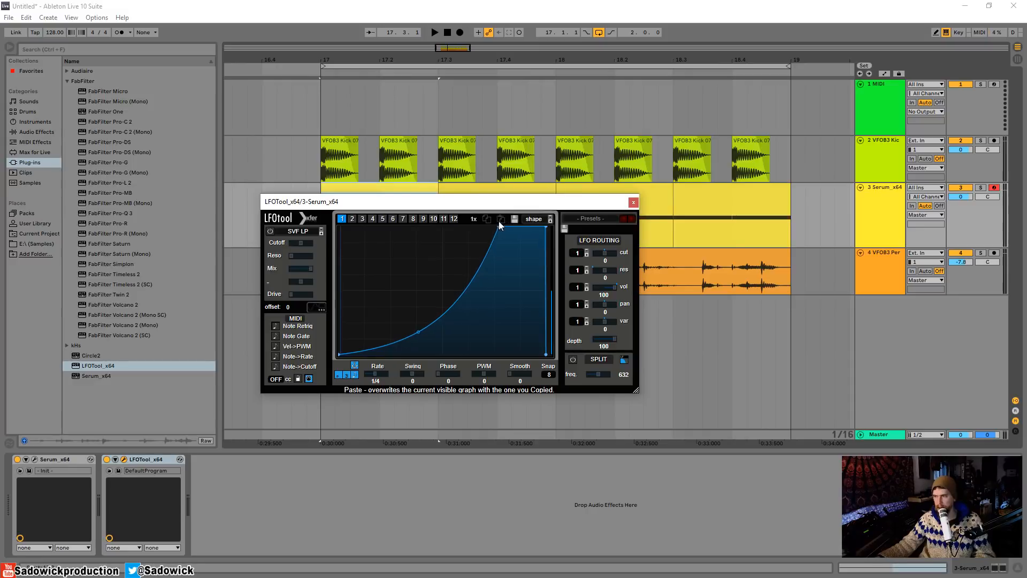
# Play the Serum track in solo and move the curve's peak close to the end of the cycle for a slower rise
pyautogui.click(980, 188)
pyautogui.press('space')
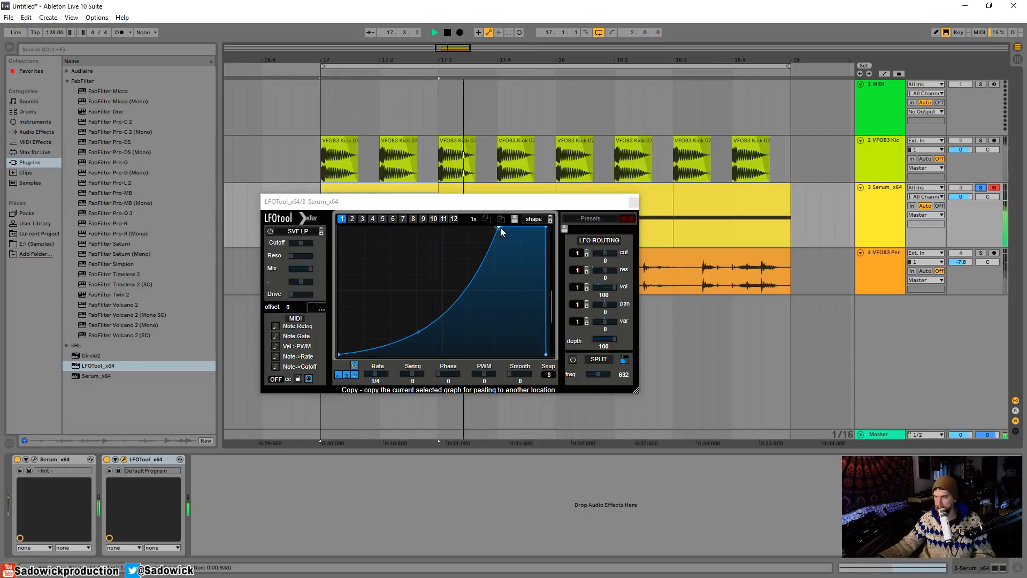
pyautogui.moveTo(500, 228); pyautogui.dragTo(540, 227)
pyautogui.press('space')
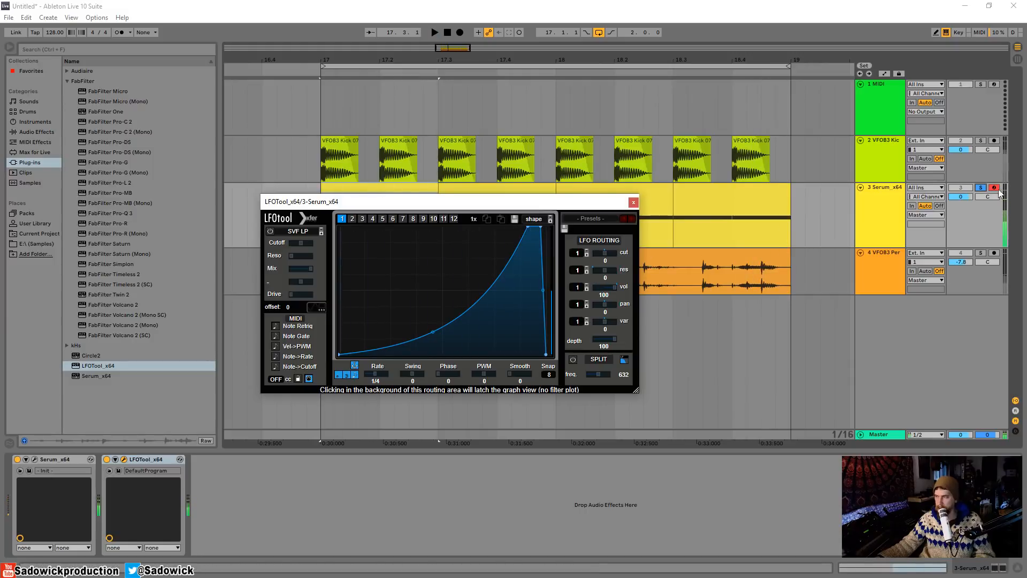
# Unsolo the Serum track, play the full loop, and mute the percussion loop to hear the noise with the kick
pyautogui.click(980, 188)
pyautogui.press('space')
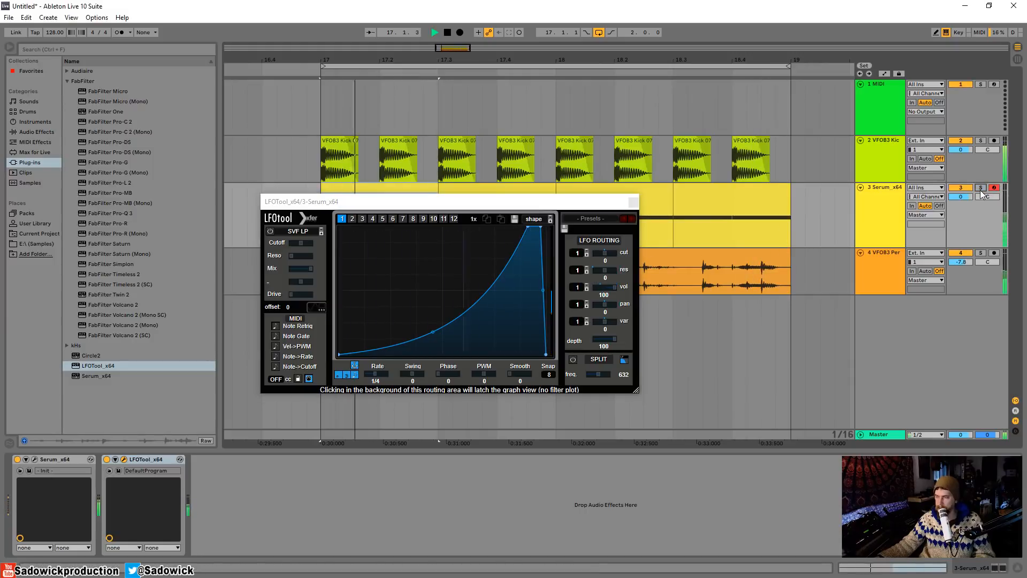
pyautogui.click(961, 253)
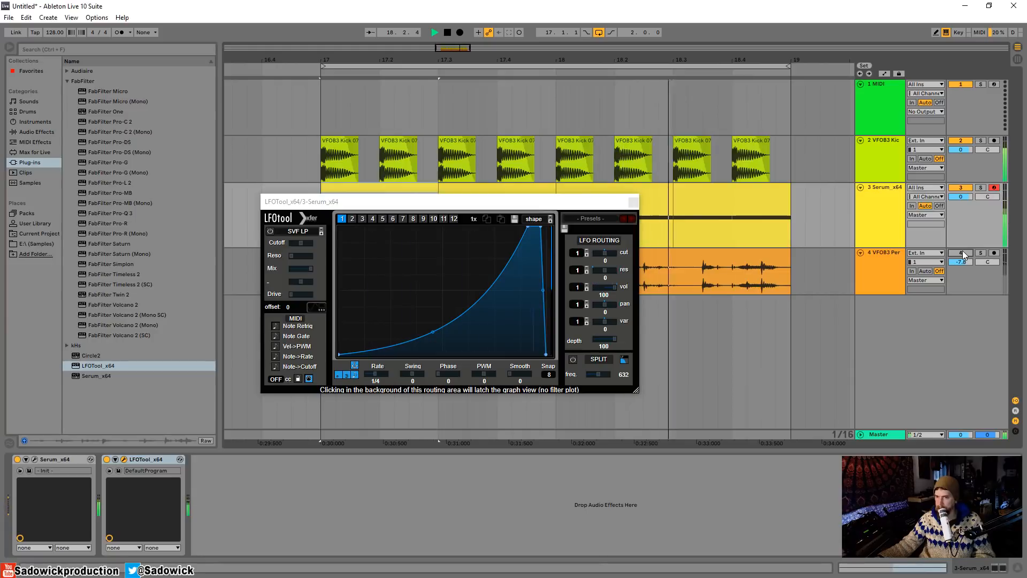
pyautogui.press('space')
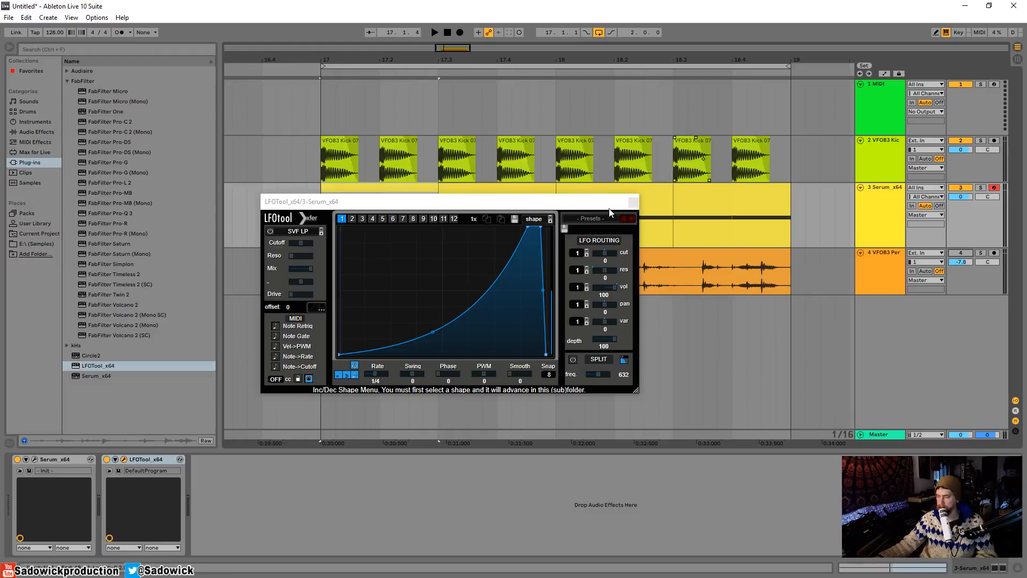
# Try an earlier peak in the LFOTool curve, at about half the cycle, while playing the noise with the kick
pyautogui.moveTo(539, 206); pyautogui.dragTo(530, 210)
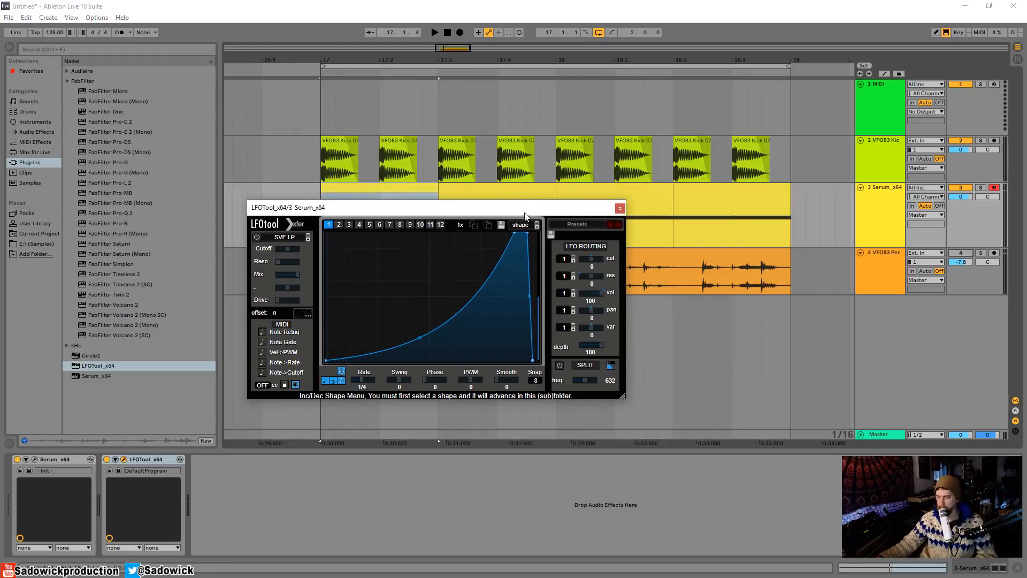
pyautogui.press('space')
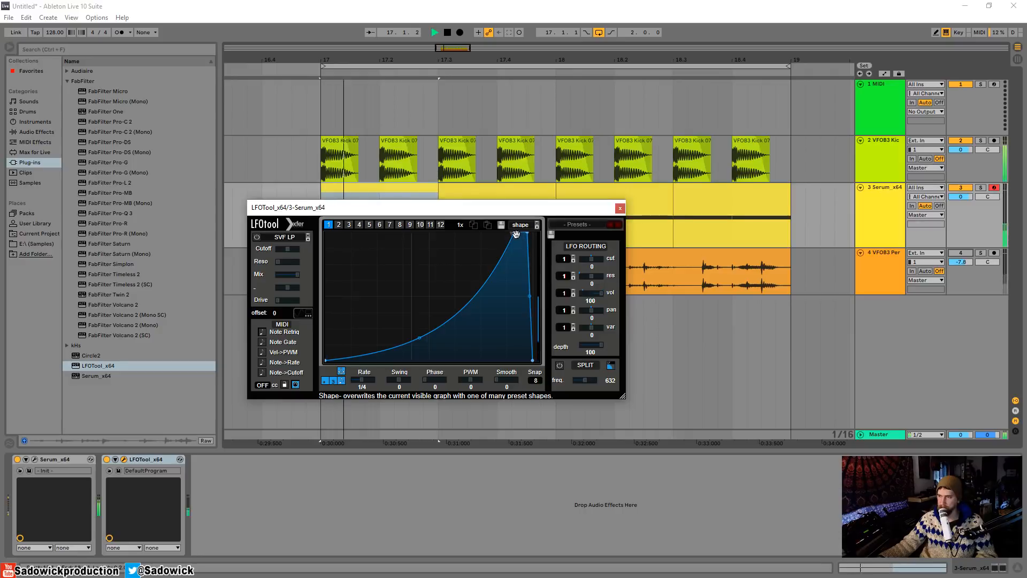
pyautogui.moveTo(519, 236); pyautogui.dragTo(420, 226)
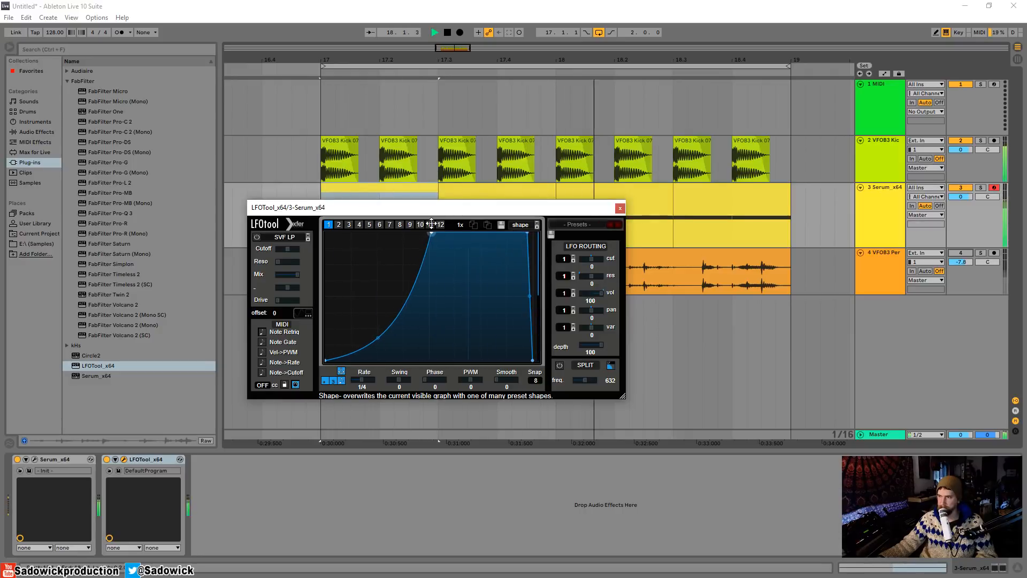
pyautogui.press('space')
pyautogui.press('space')
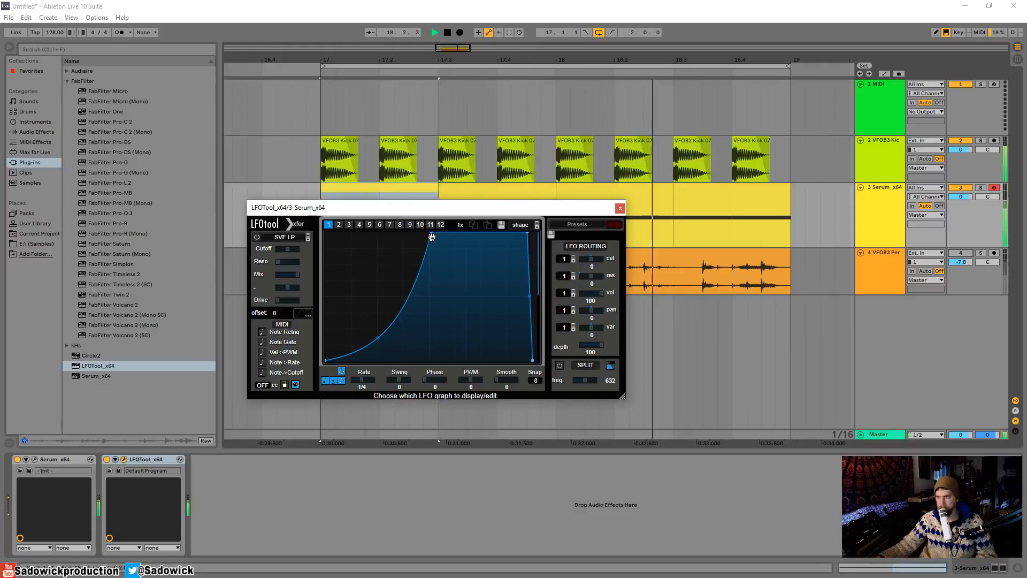
# Move the curve's peak back to late in the cycle for a slow rise, stop playback, and close the LFOTool window
pyautogui.moveTo(432, 233); pyautogui.dragTo(506, 224)
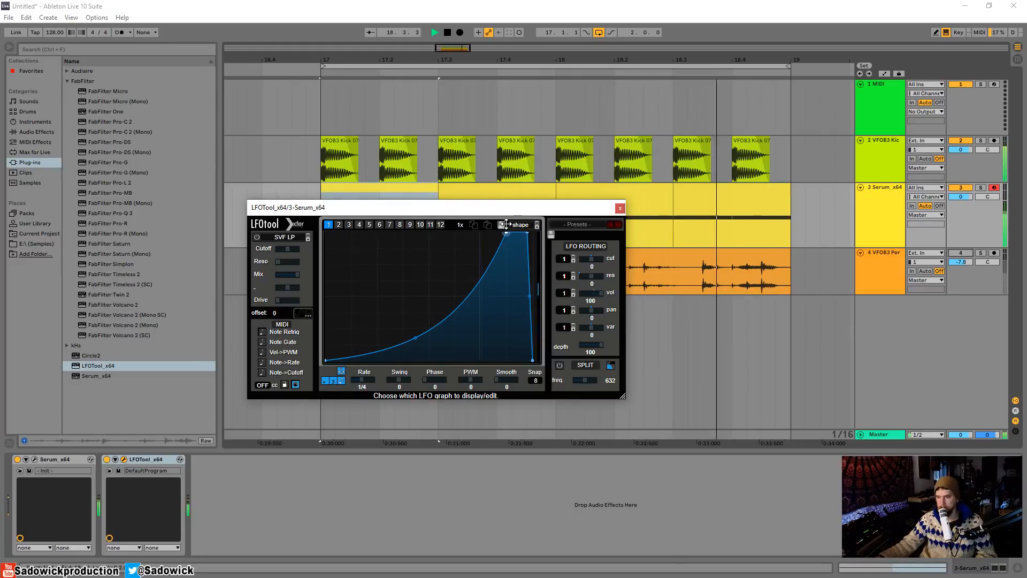
pyautogui.press('space')
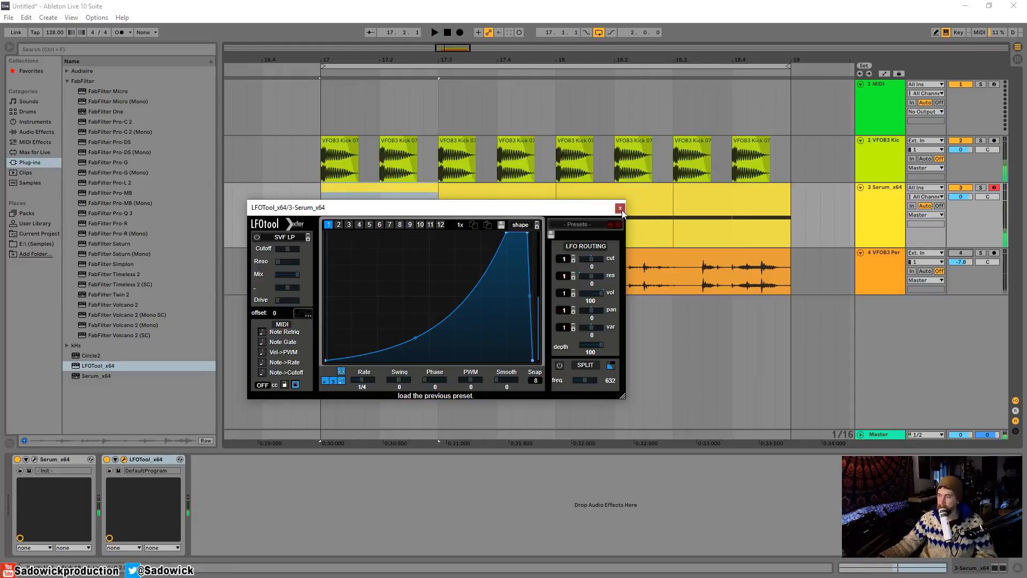
pyautogui.click(620, 207)
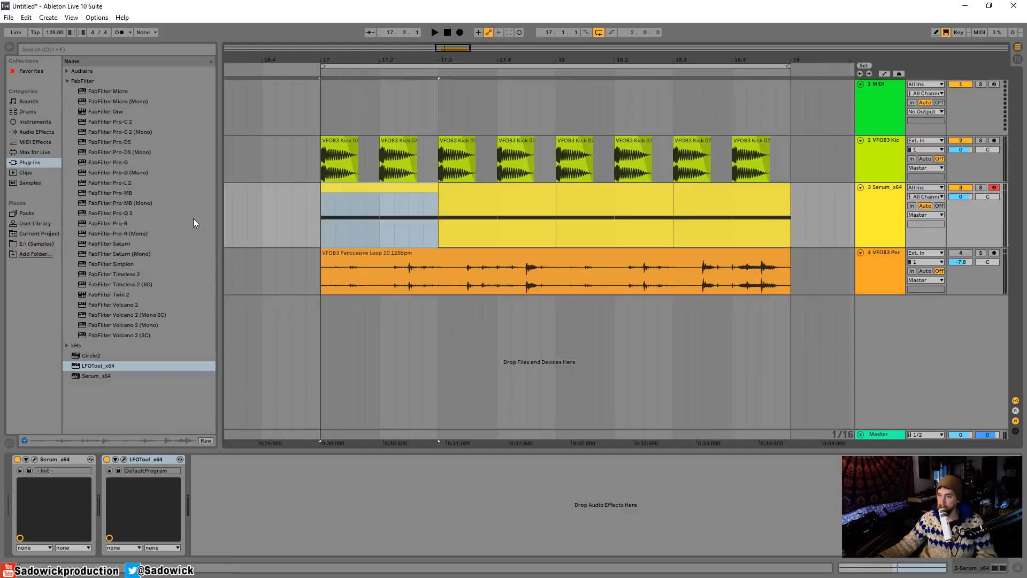
pyautogui.click(35, 460)
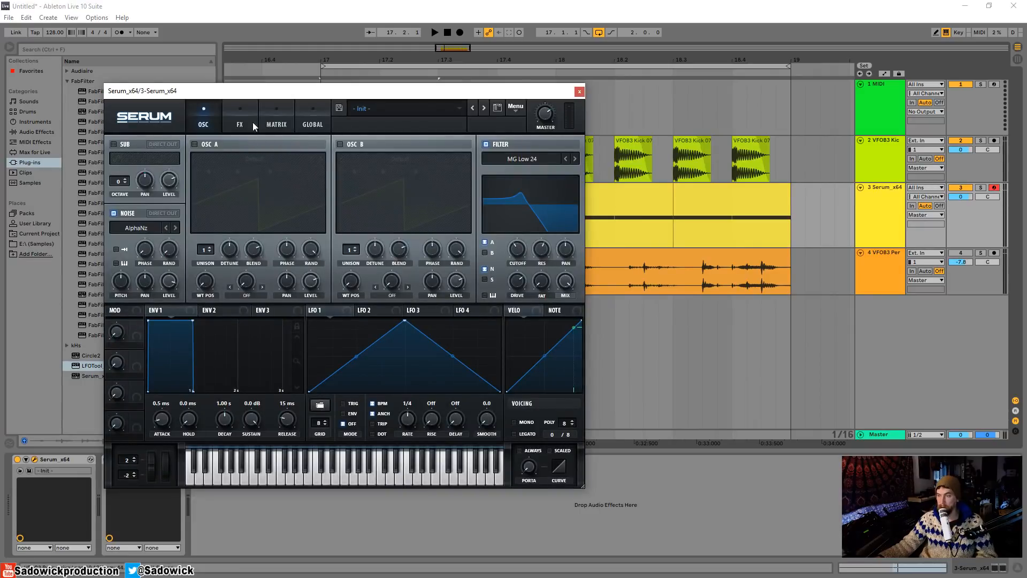
pyautogui.click(579, 92)
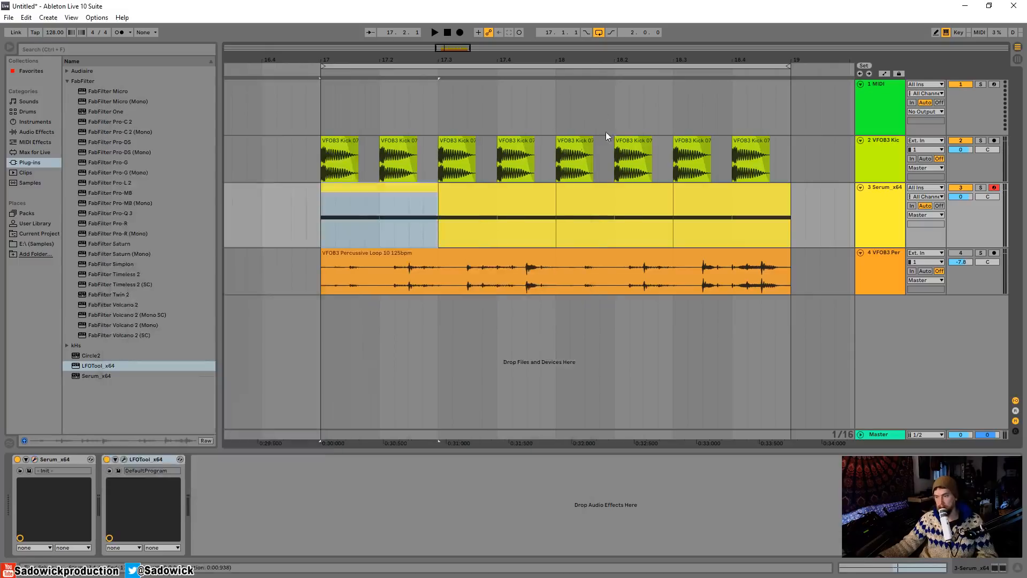
pyautogui.click(34, 460)
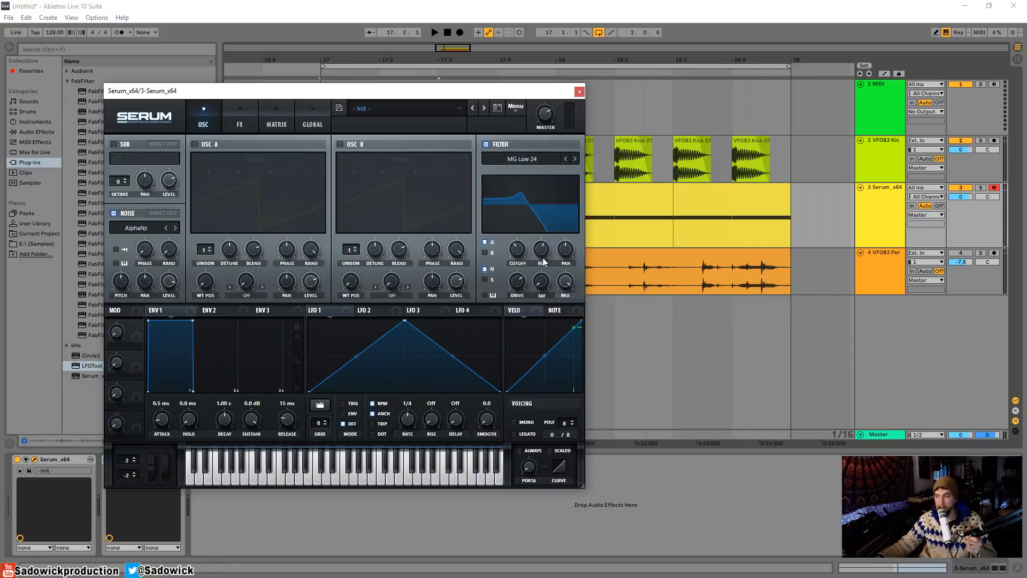
pyautogui.click(579, 92)
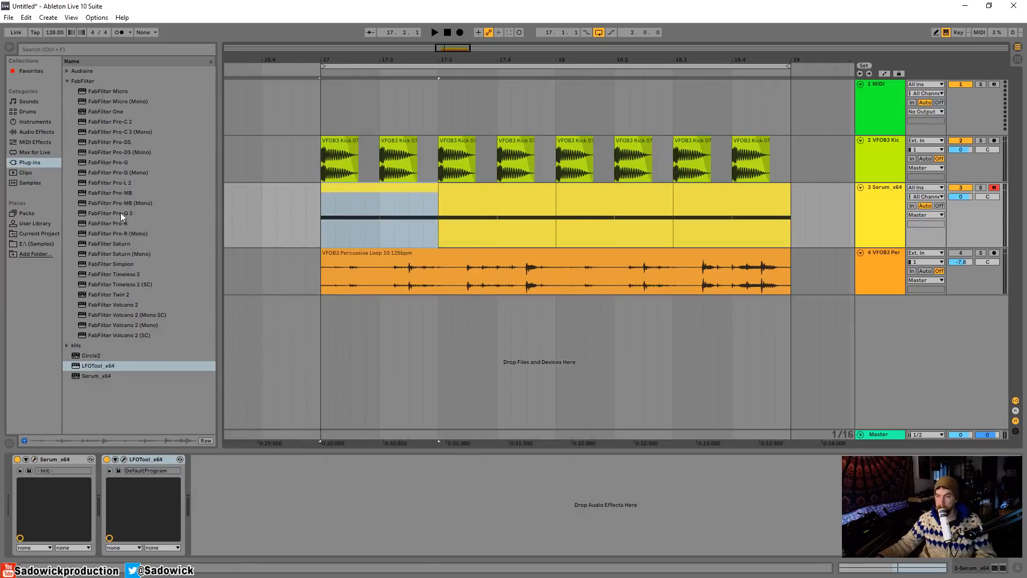
# Insert FabFilter Pro-Q 3 and Pro-R between Serum and LFOTool, and add a Brickwall high cut in Pro-Q 3 at about 1541 Hz
pyautogui.moveTo(105, 223); pyautogui.dragTo(106, 490)
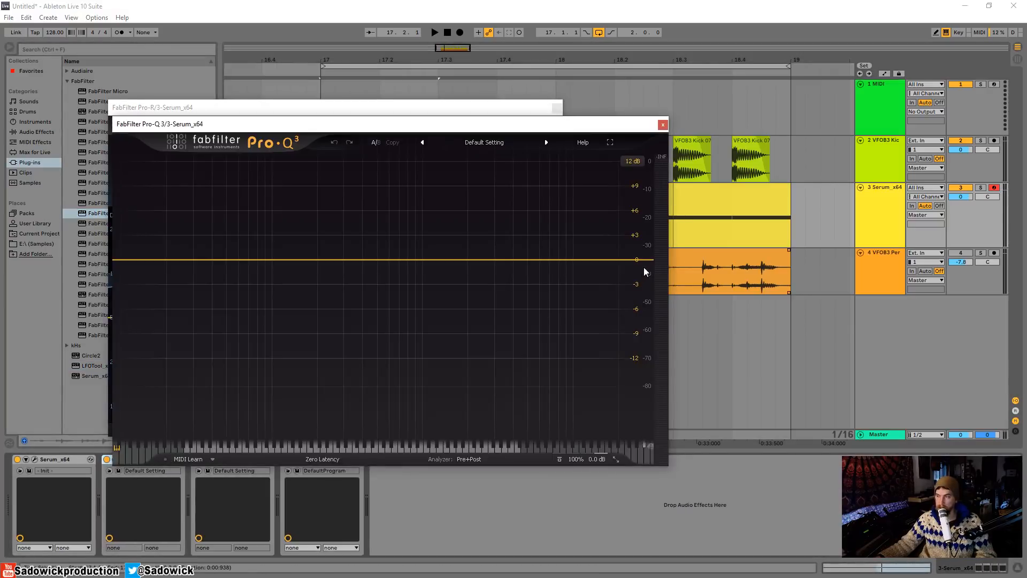
pyautogui.click(647, 263)
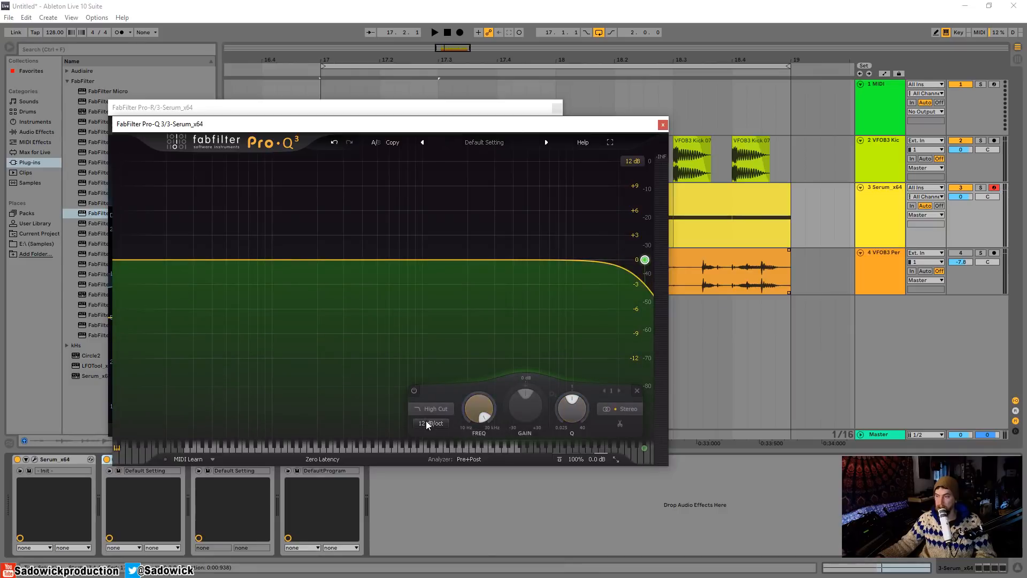
pyautogui.click(433, 423)
pyautogui.click(443, 542)
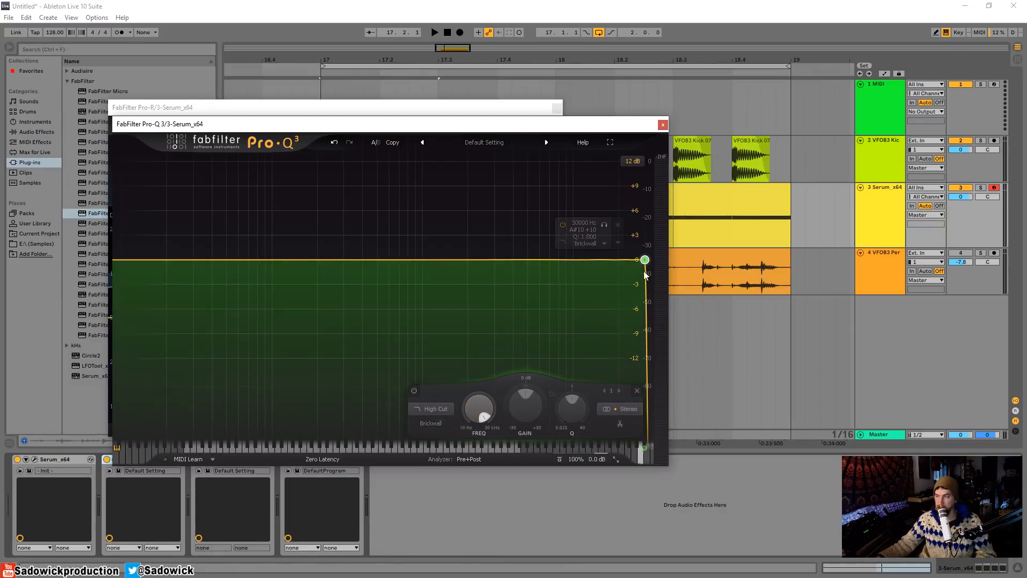
pyautogui.moveTo(645, 259); pyautogui.dragTo(452, 245)
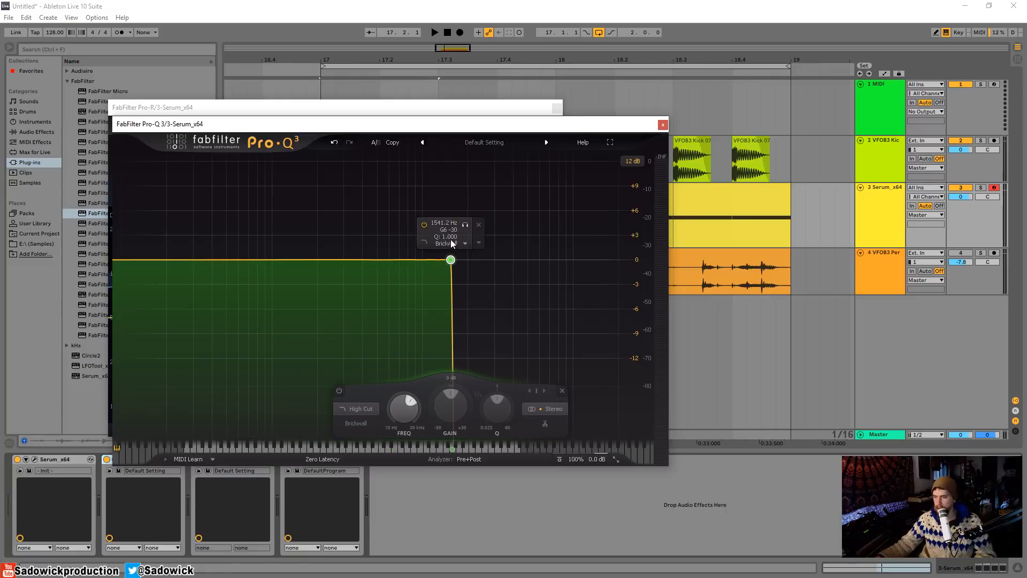
# Close the Pro-R window, move the Pro-Q 3 window clear of the device chain, and disable Pro-R
pyautogui.click(425, 108)
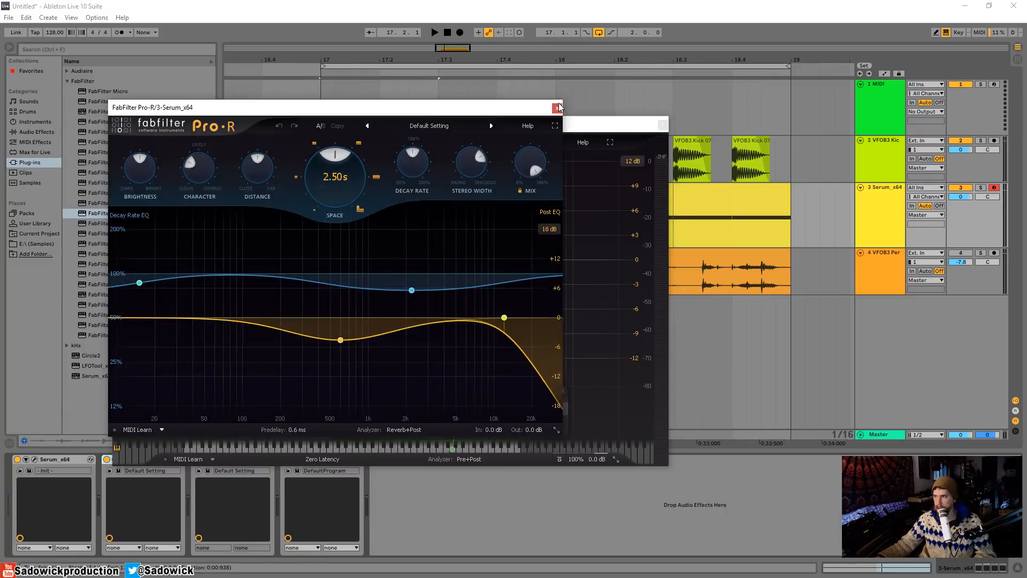
pyautogui.click(555, 111)
pyautogui.moveTo(558, 127); pyautogui.dragTo(555, 67)
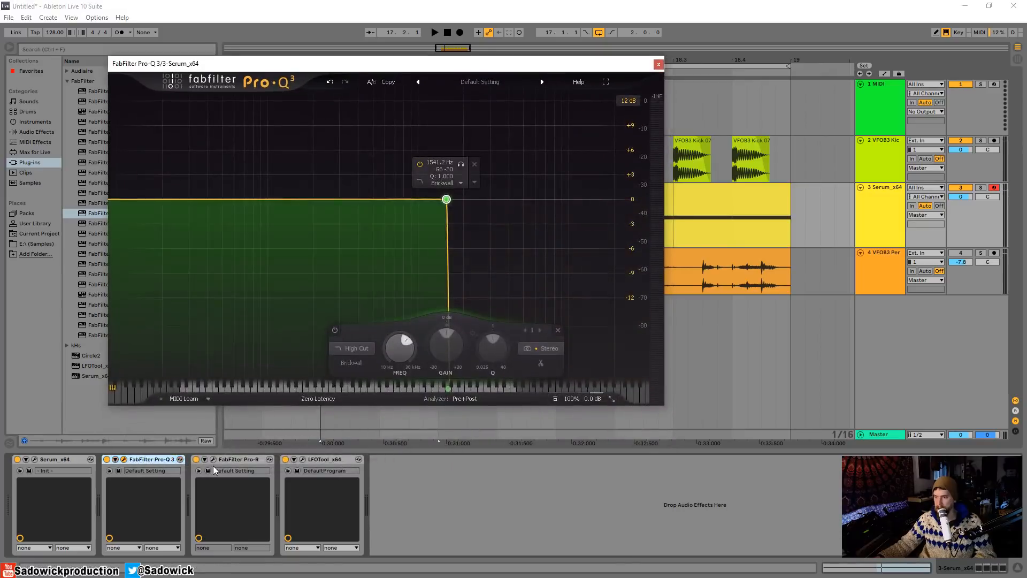
pyautogui.click(196, 460)
# Lower the Pro-Q 3 high cut to about 216 Hz while playing the noise with the kick
pyautogui.press('space')
pyautogui.moveTo(446, 199); pyautogui.dragTo(318, 200)
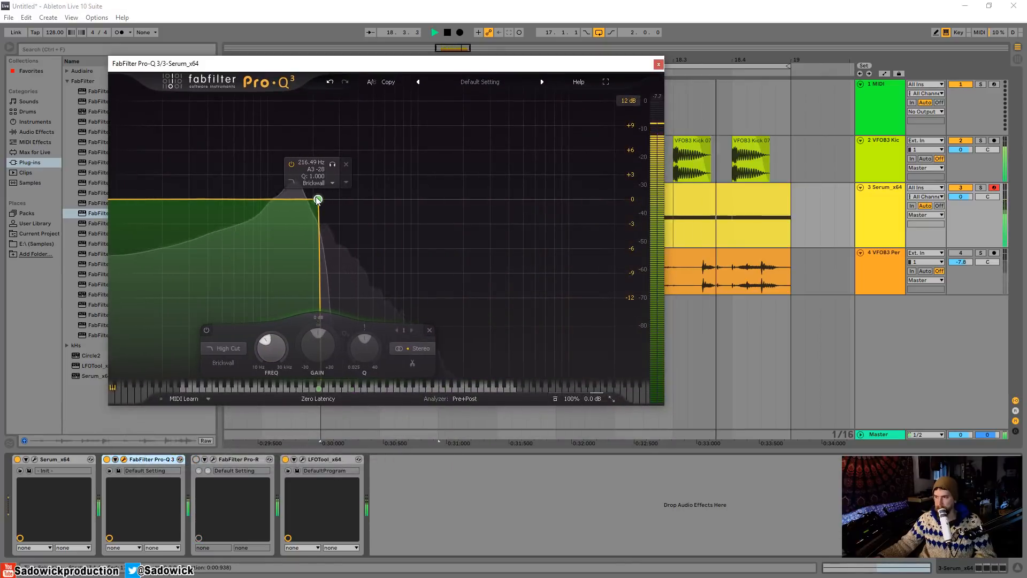
pyautogui.press('space')
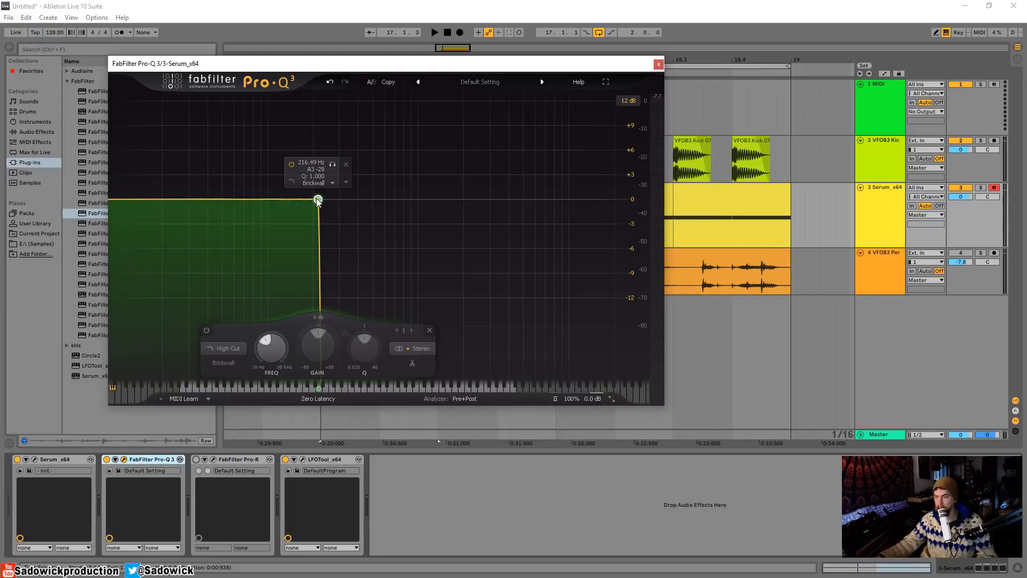
# Sweep the high cut up near the top of the spectrum and back down to about 218 Hz, and restart playback
pyautogui.moveTo(319, 200); pyautogui.dragTo(613, 191)
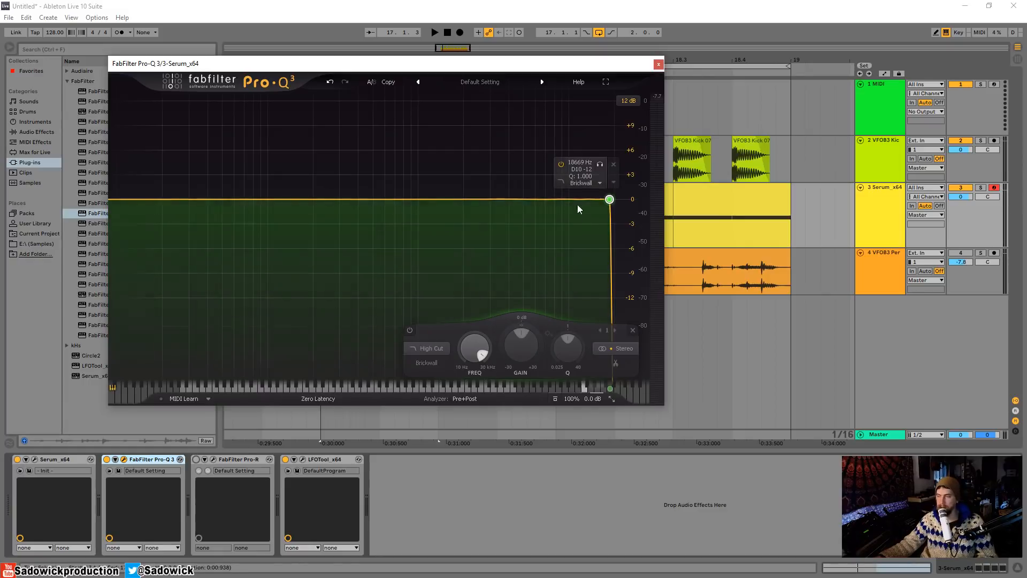
pyautogui.moveTo(609, 199); pyautogui.dragTo(328, 183)
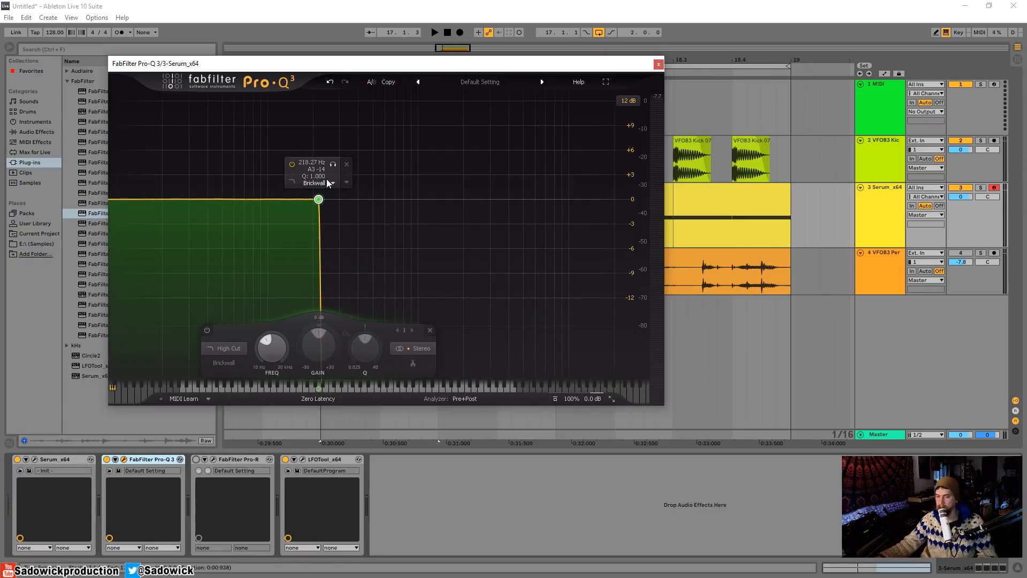
pyautogui.press('space')
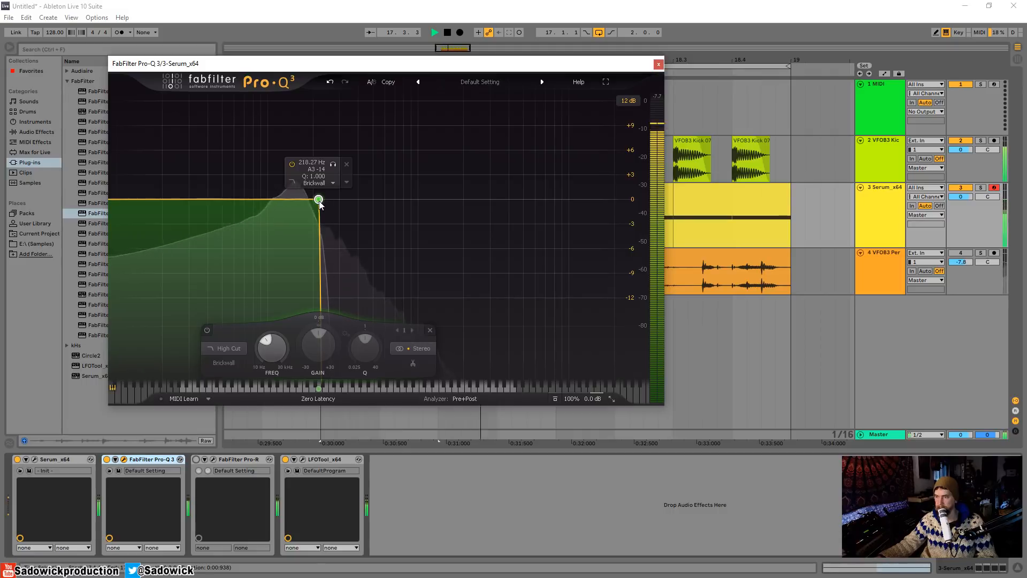
# Solo the Serum track and compare the noise with Pro-Q 3 bypassed and re-enabled
pyautogui.click(980, 188)
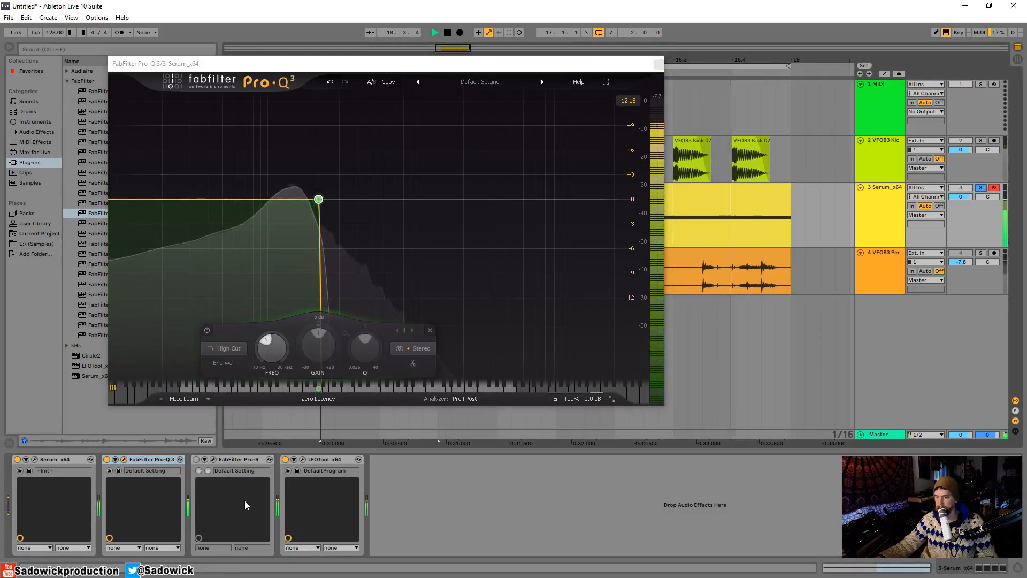
pyautogui.click(107, 459)
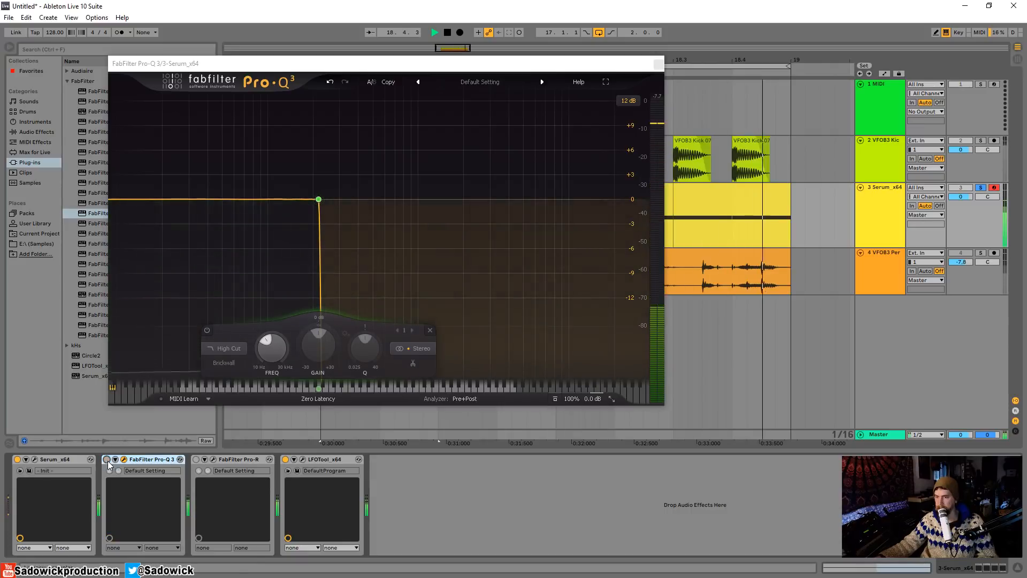
pyautogui.click(107, 459)
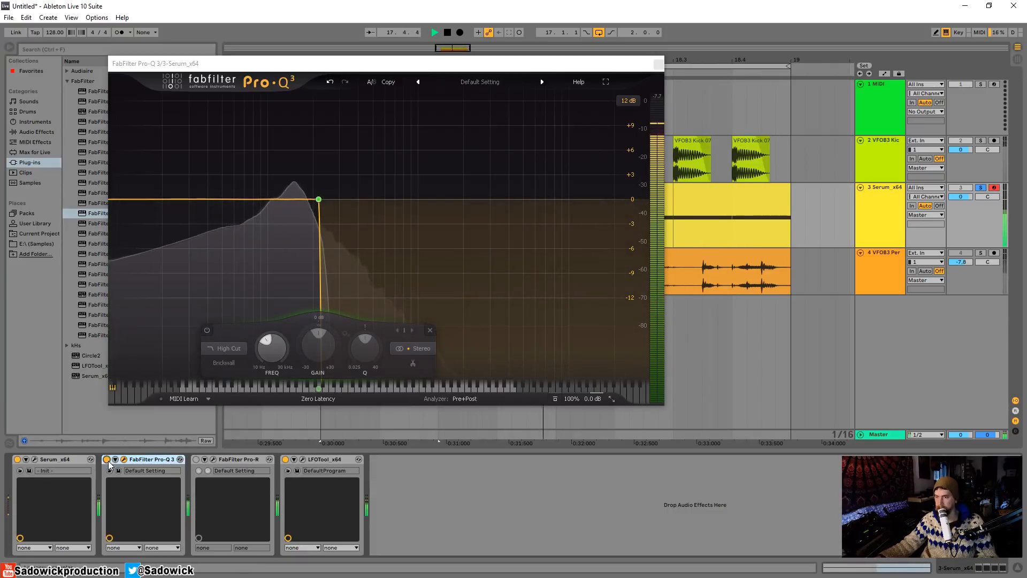
# Compare the soloed noise once more with Pro-Q 3 bypassed and re-enabled, and stop playback
pyautogui.click(107, 460)
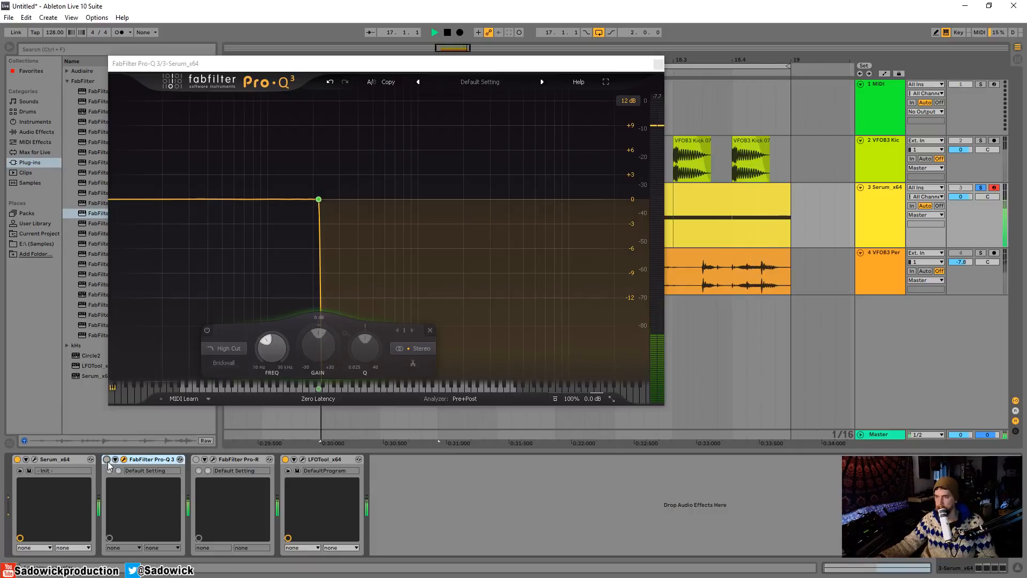
pyautogui.click(107, 460)
pyautogui.press('space')
# Open the Pro-Q 3 high cut up to 30000 Hz, and re-enable Pro-R with its mix reduced
pyautogui.moveTo(319, 202)
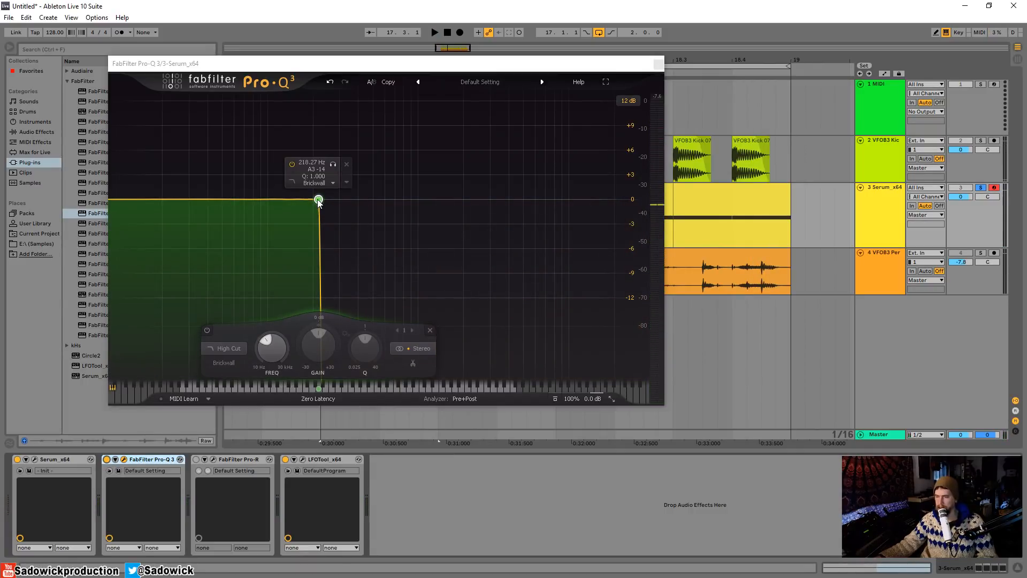
pyautogui.moveTo(318, 203); pyautogui.dragTo(641, 199)
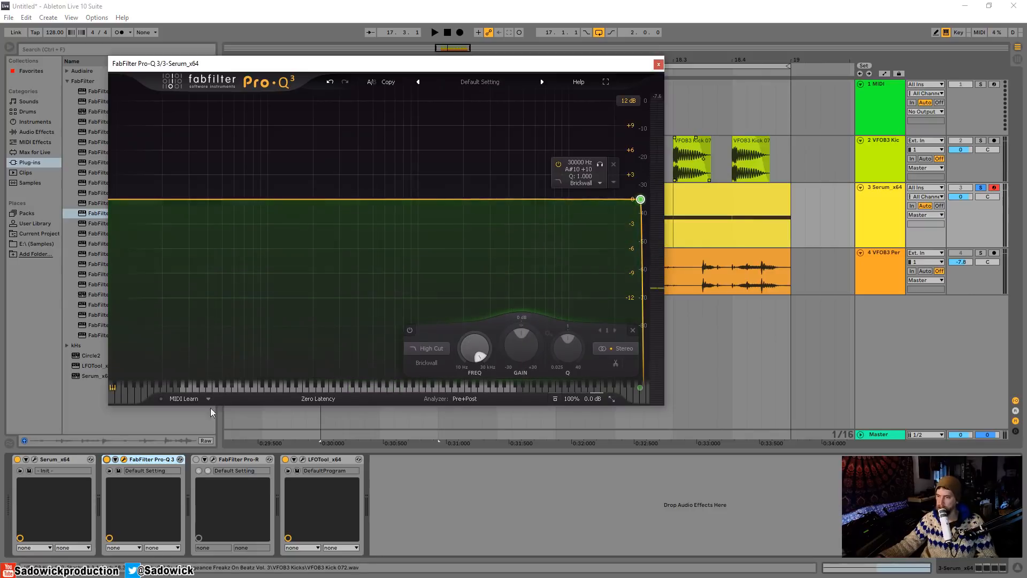
pyautogui.click(195, 458)
pyautogui.click(214, 458)
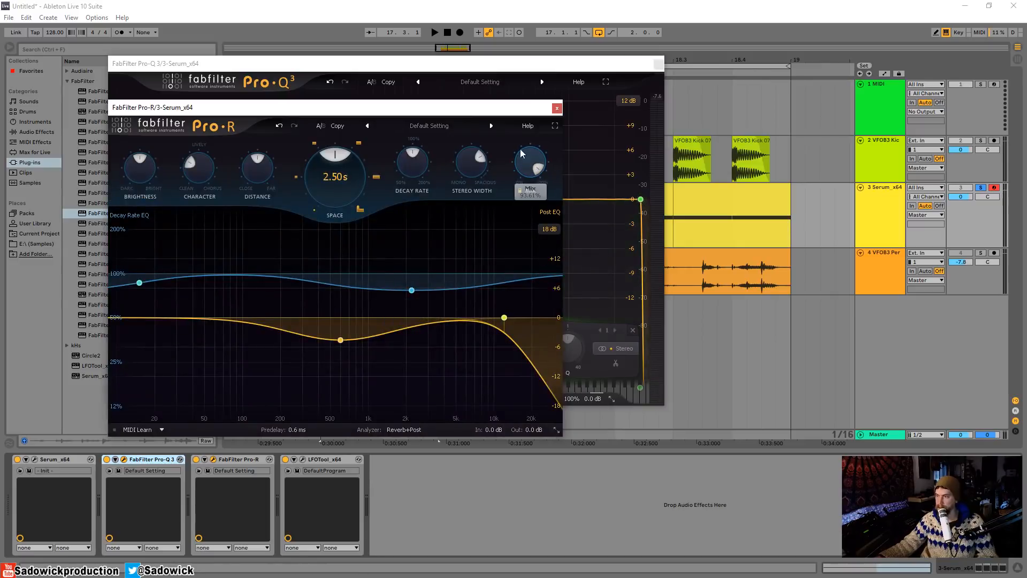
pyautogui.moveTo(538, 168)
pyautogui.mouseDown()
pyautogui.moveTo(538, 157)
pyautogui.moveTo(523, 155)
pyautogui.mouseUp()
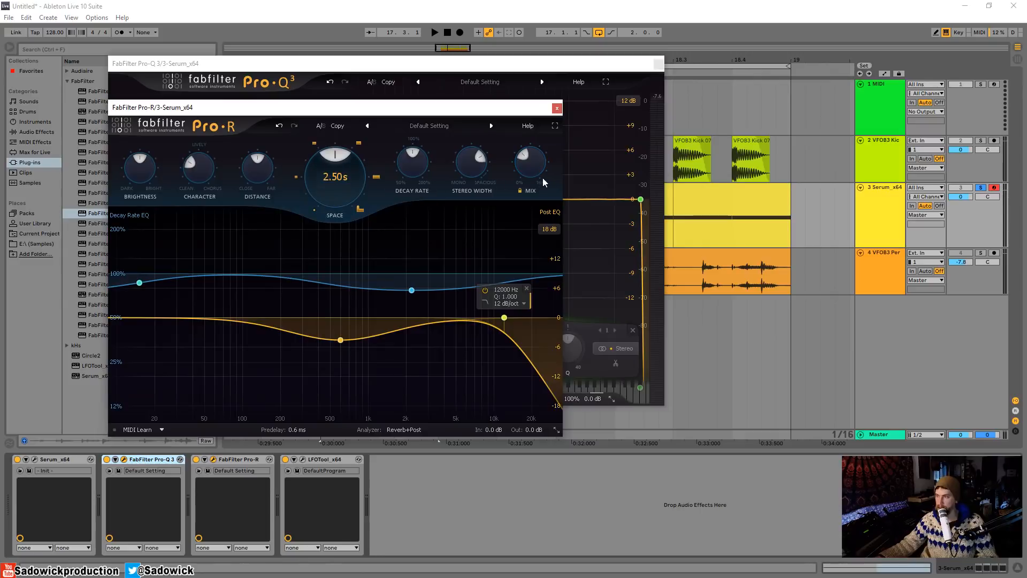
# Play the unsoloed noise with the kick, close Pro-R, and lower the Pro-Q 3 high cut to about 235 Hz
pyautogui.press('space')
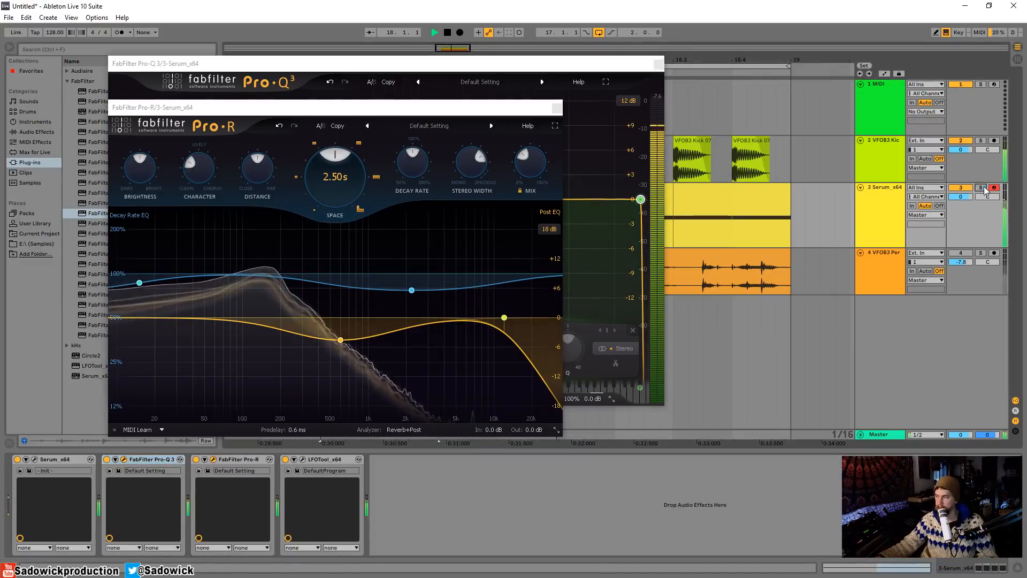
pyautogui.click(556, 108)
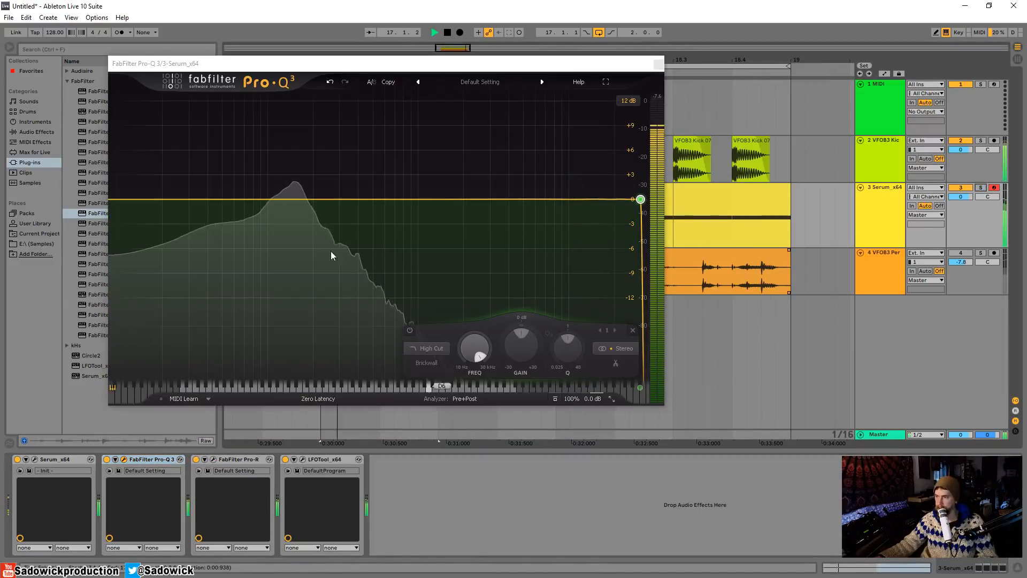
pyautogui.moveTo(605, 199); pyautogui.dragTo(323, 199)
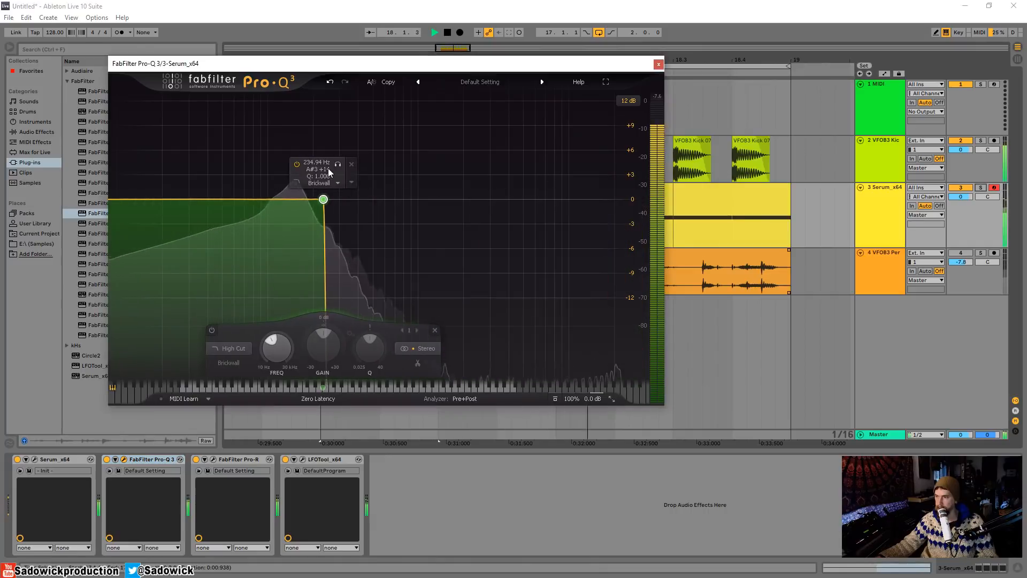
# Check the filtered noise in Pro-R, stop playback, and close both plug-in windows to return to the arrangement
pyautogui.click(213, 460)
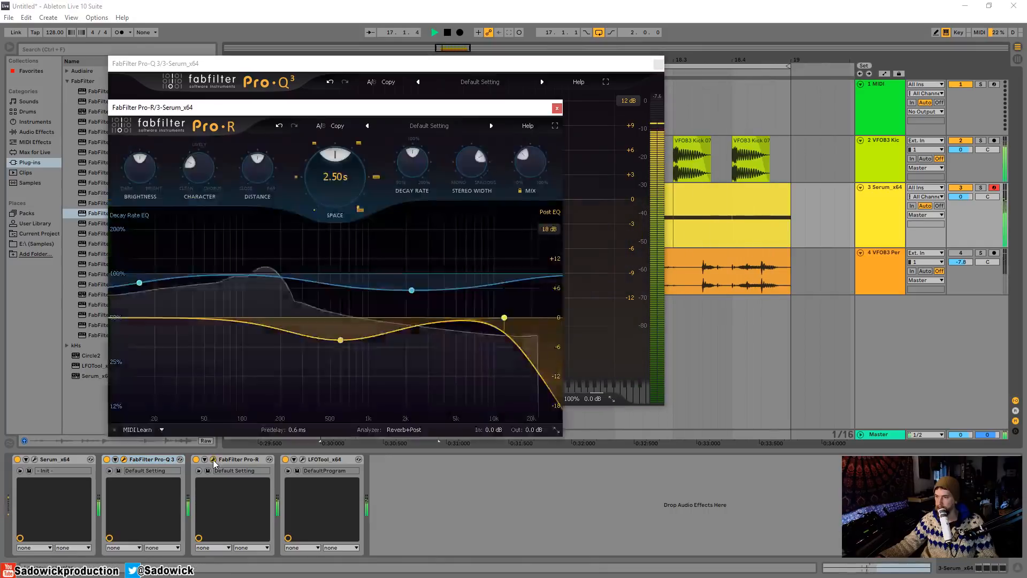
pyautogui.click(557, 108)
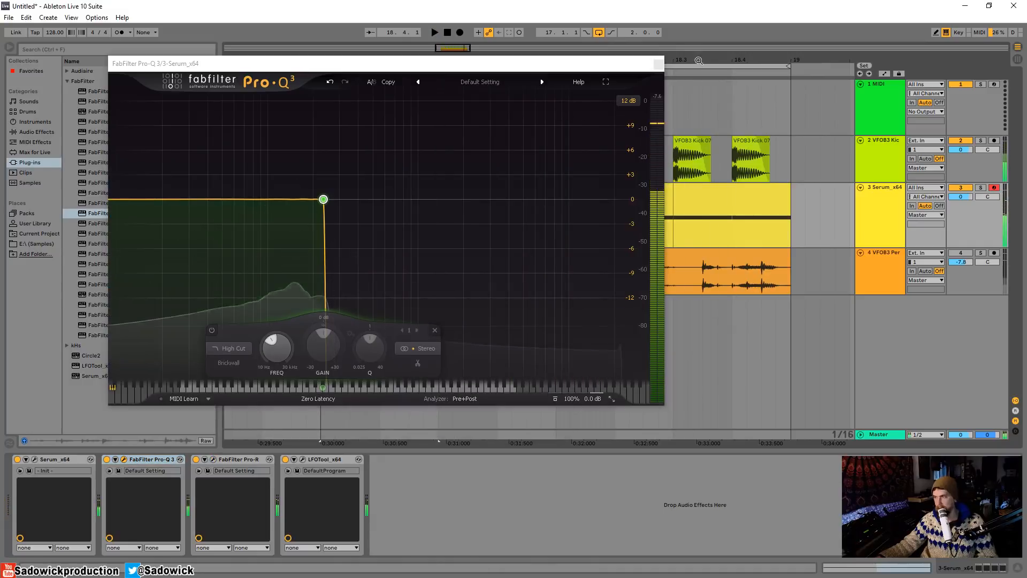
pyautogui.click(659, 64)
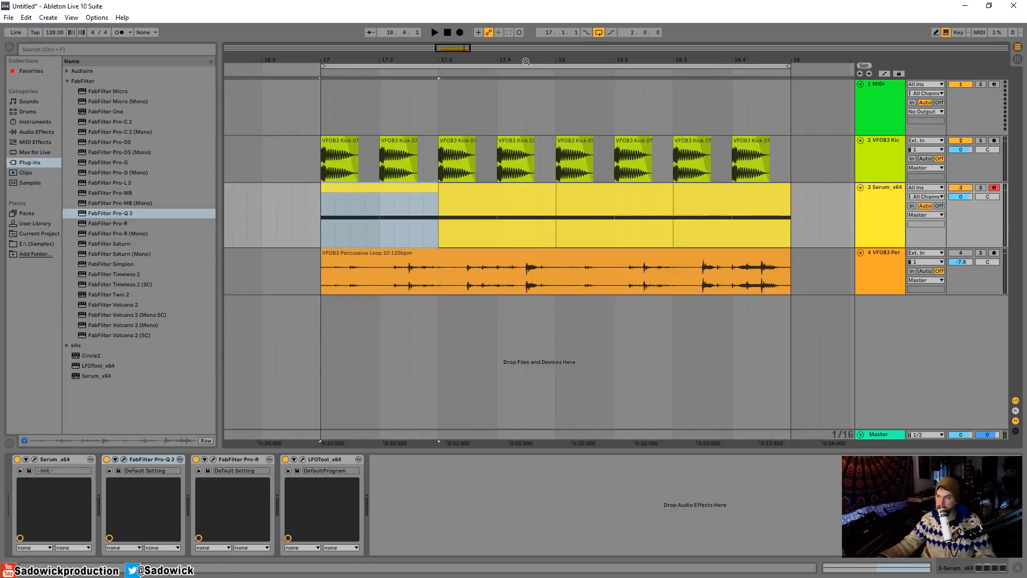
pyautogui.moveTo(524, 60); pyautogui.dragTo(524, 38)
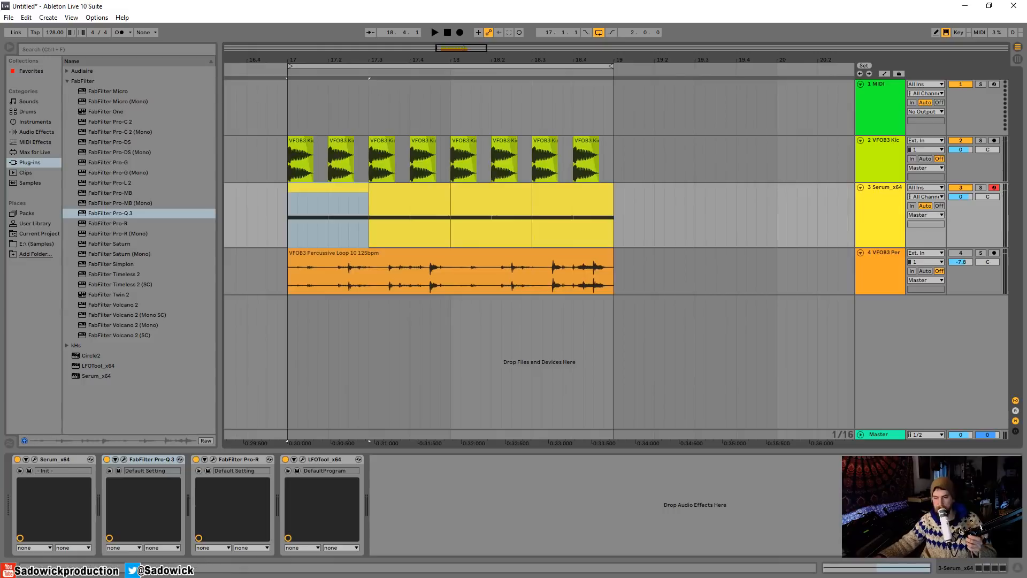